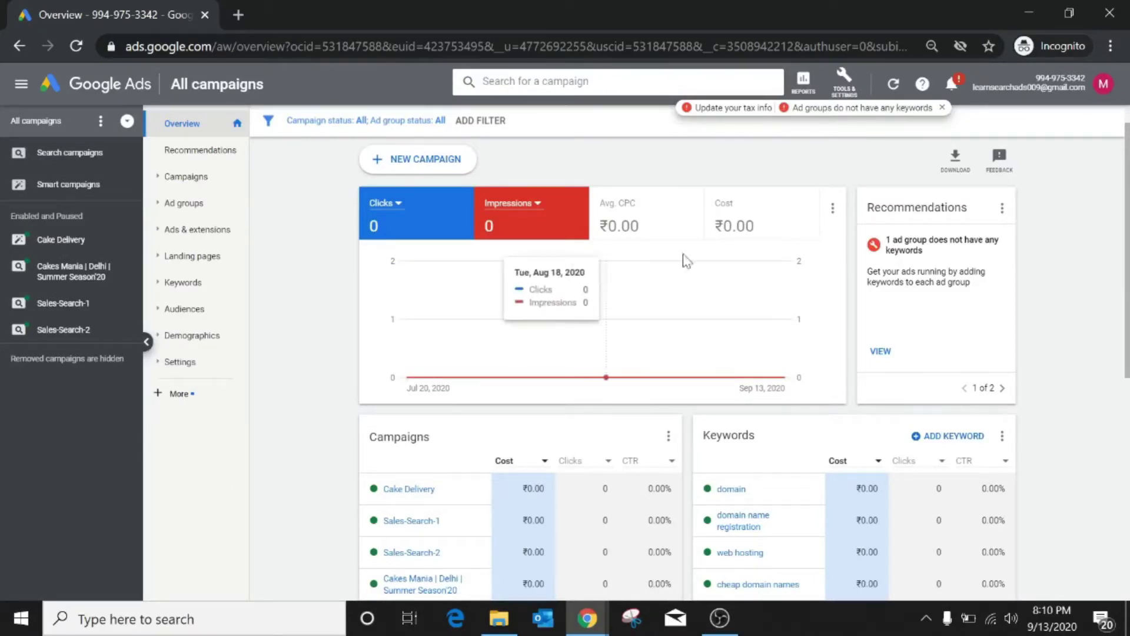
Step: Open the audience sources in Audience manager and start setting up the Google Ads tag
left_click(847, 94)
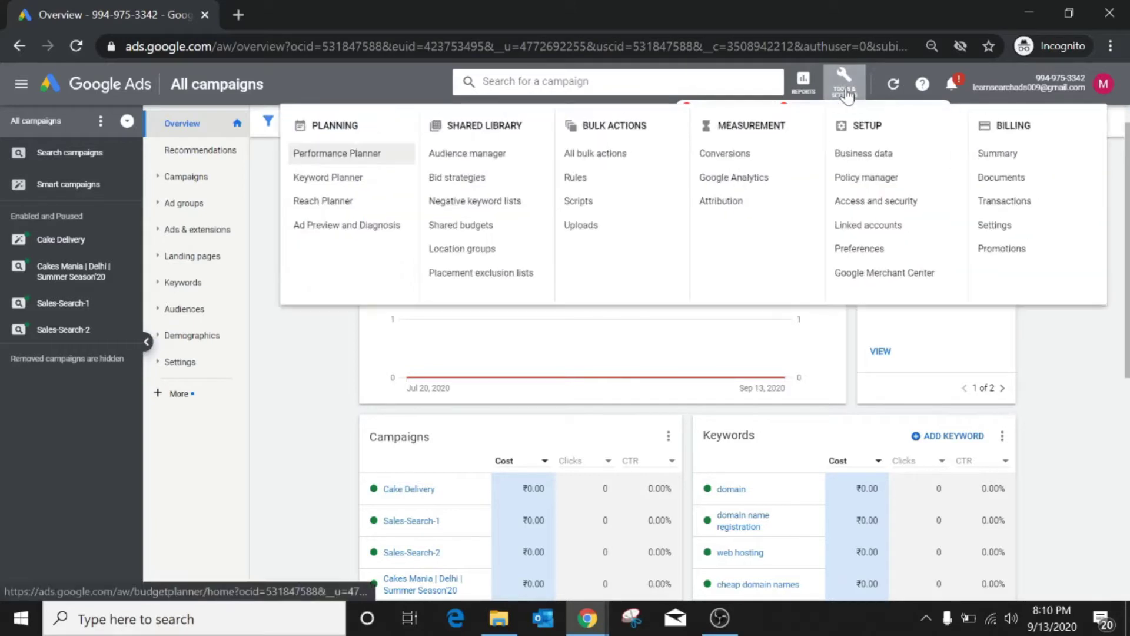
left_click(463, 153)
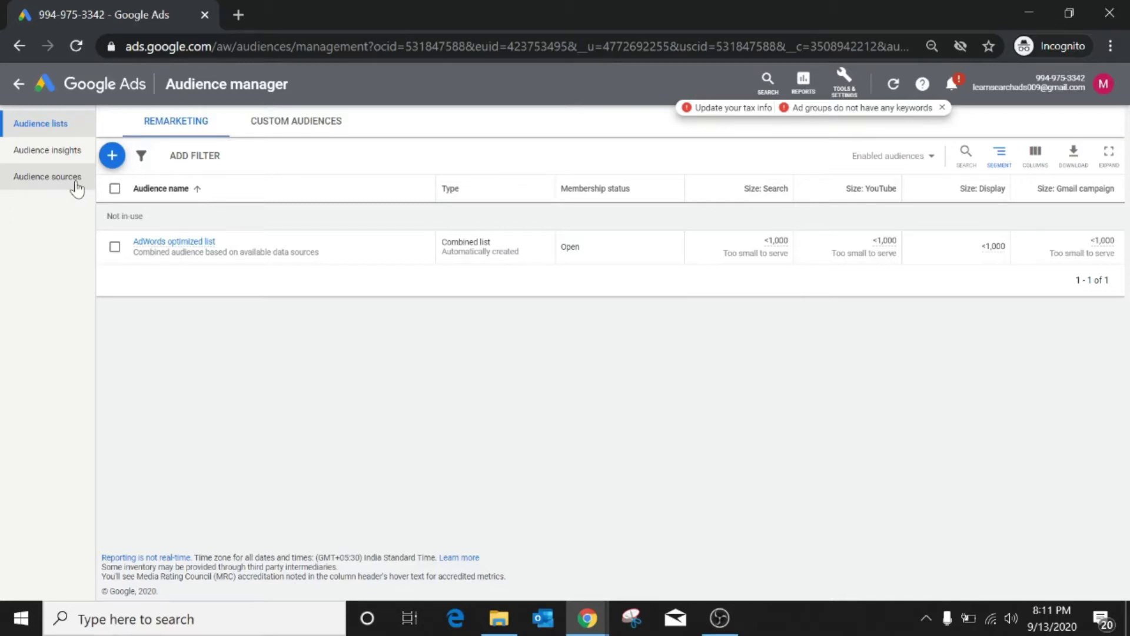
left_click(43, 180)
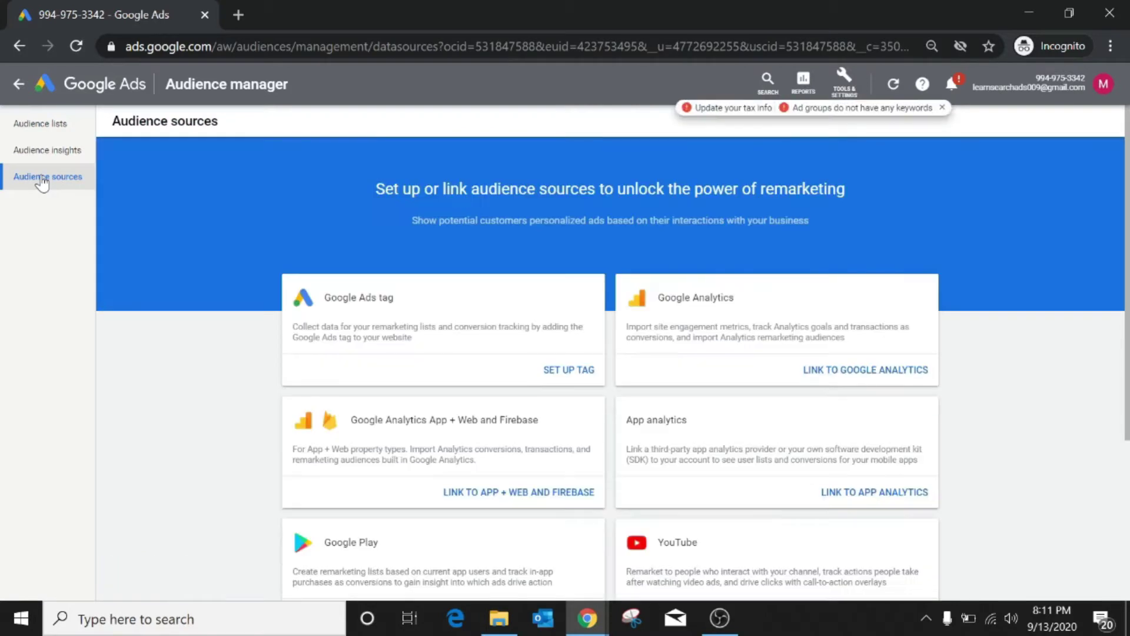
scroll(385, 342, "down", 1)
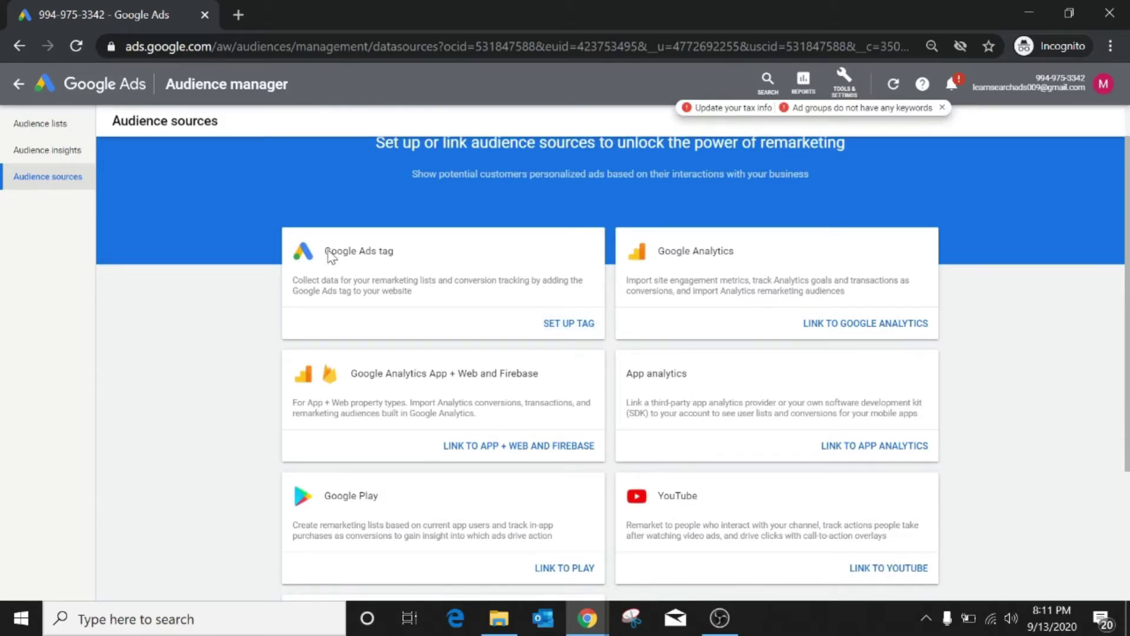
left_click_drag(324, 252, 395, 258)
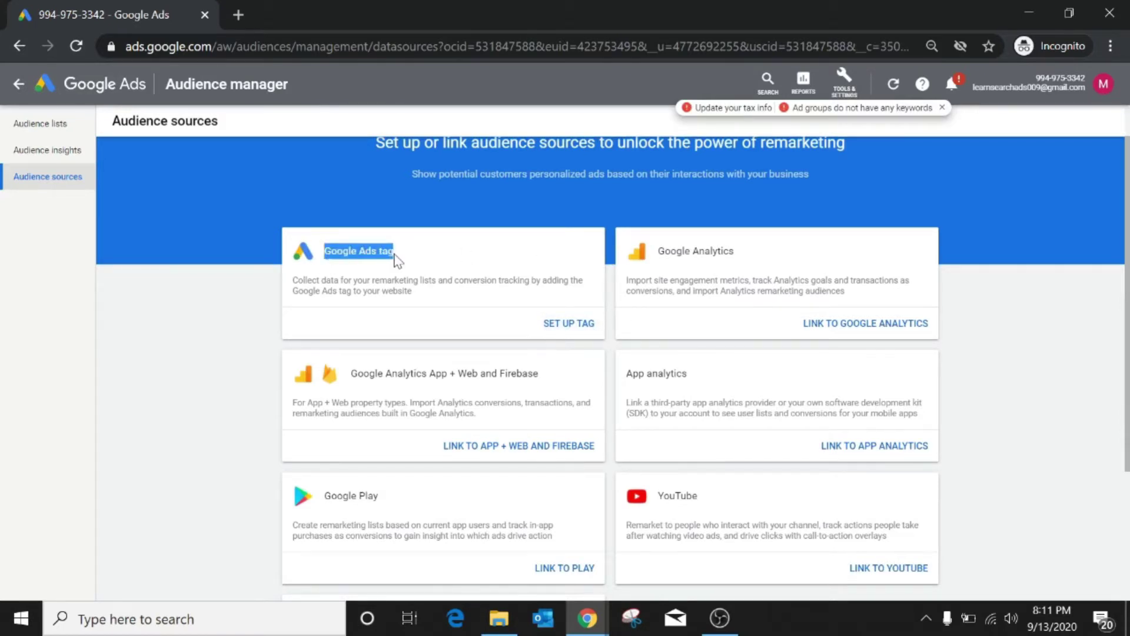
left_click(572, 325)
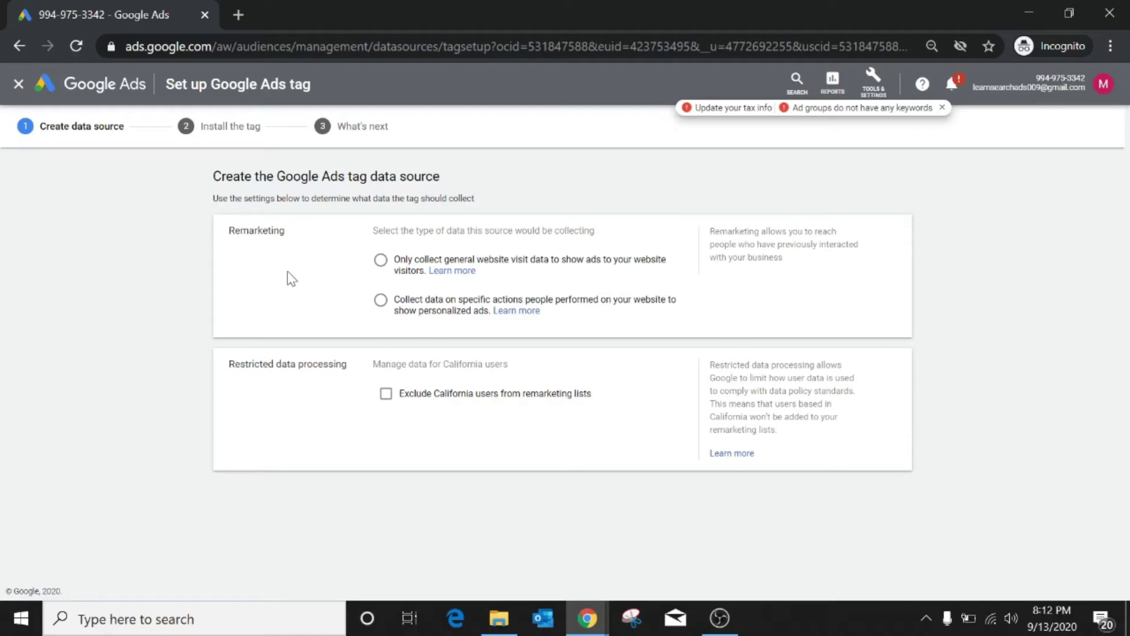
Step: Create the tag data source so it only collects general website visit data, check the advanced settings, and save it
left_click(380, 260)
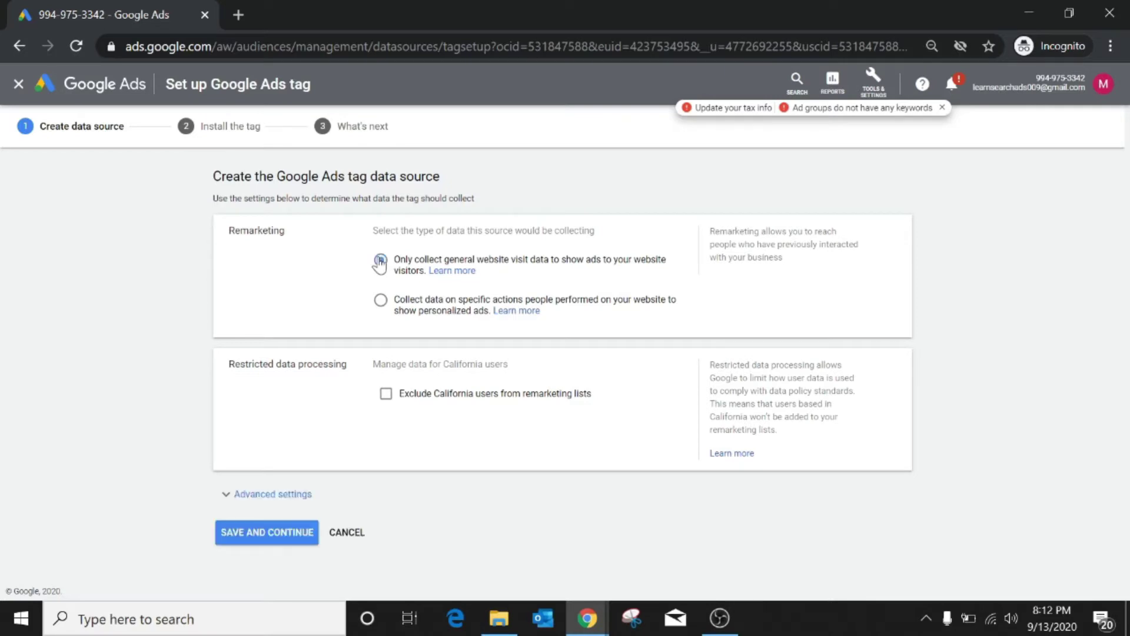
left_click(264, 495)
scroll(261, 495, "down", 1)
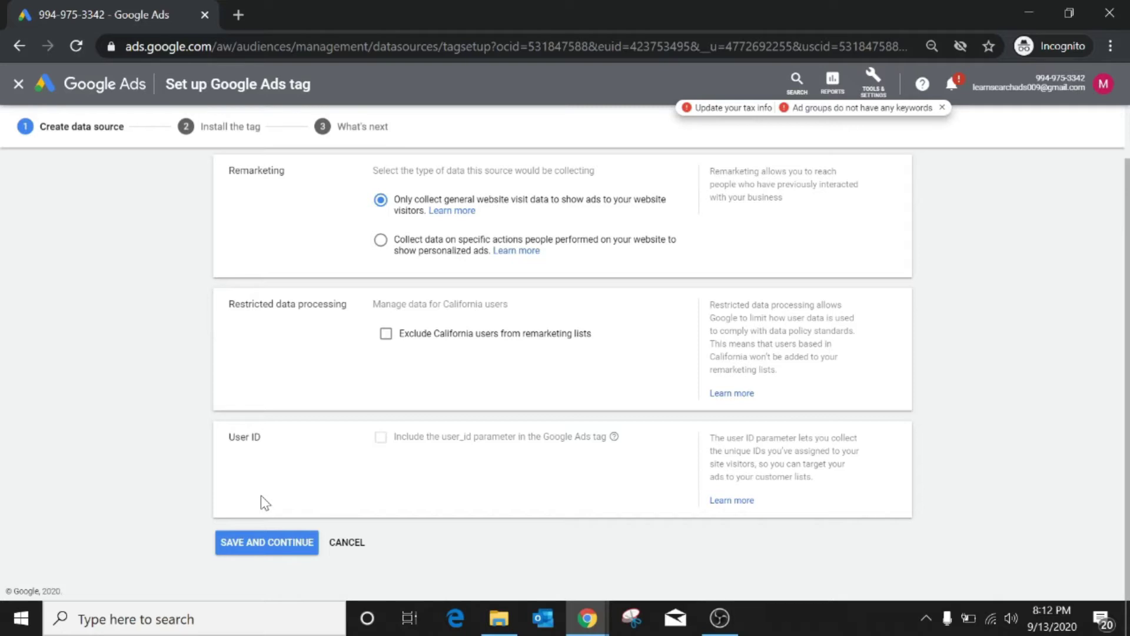
left_click(270, 544)
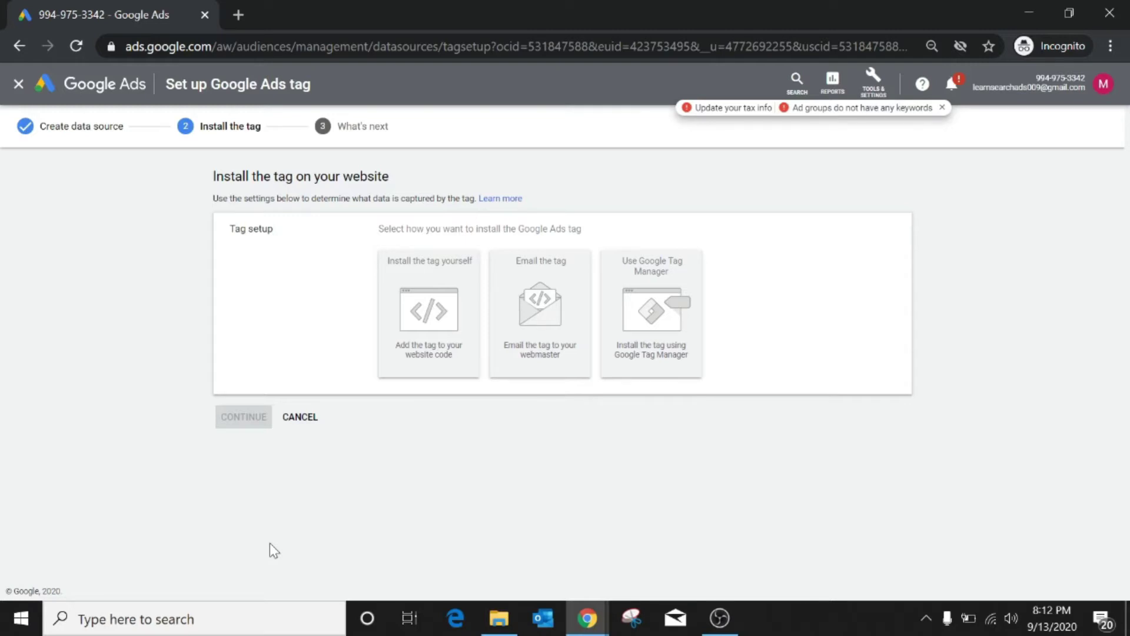
Step: Choose to install the tag yourself and review the global site tag code and its placement instructions
left_click(428, 307)
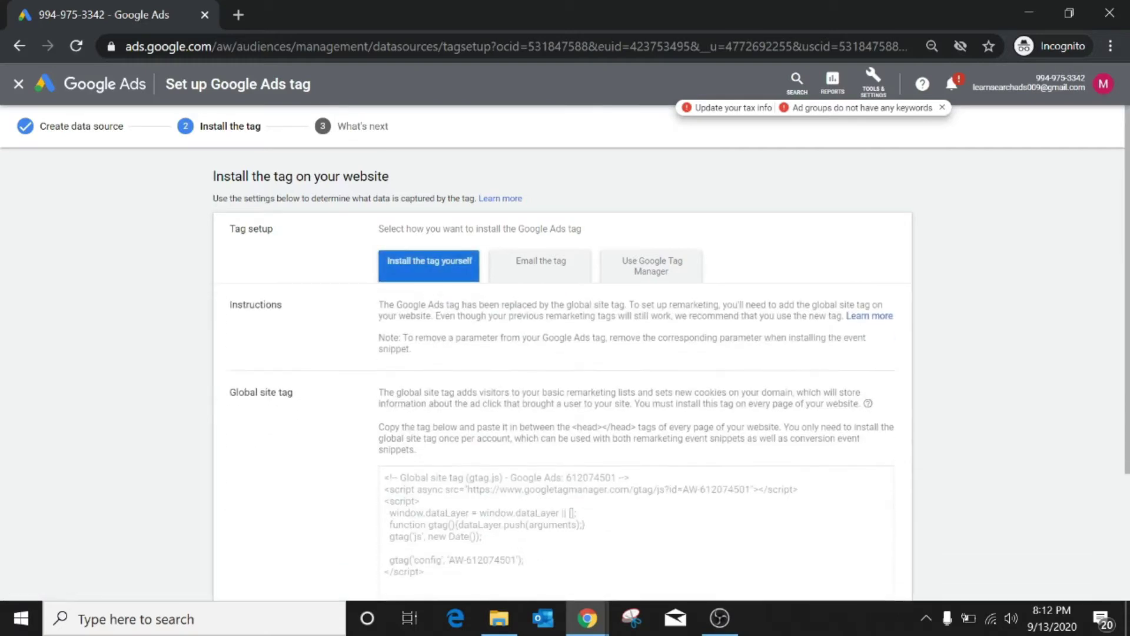
scroll(565, 354, "down", 3)
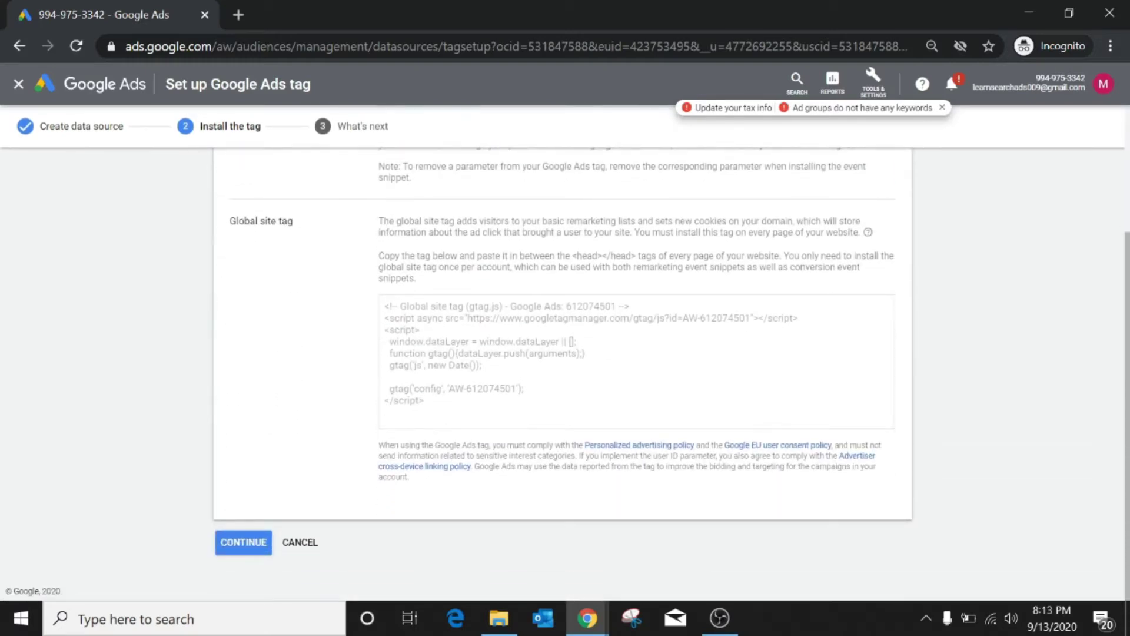
left_click_drag(427, 401, 380, 312)
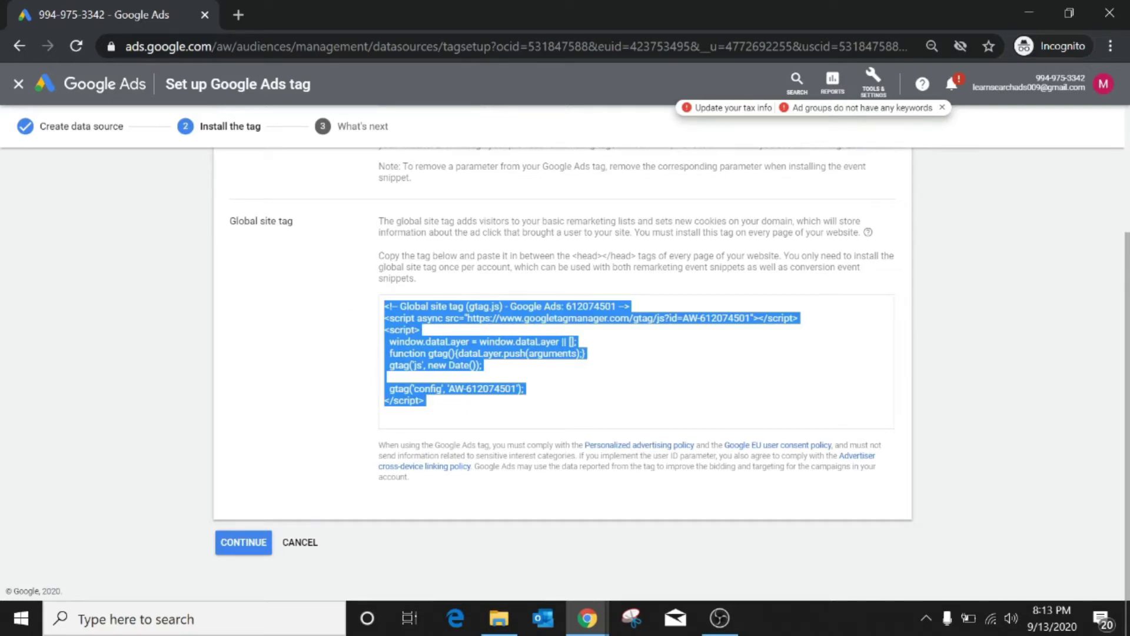
left_click_drag(378, 255, 415, 279)
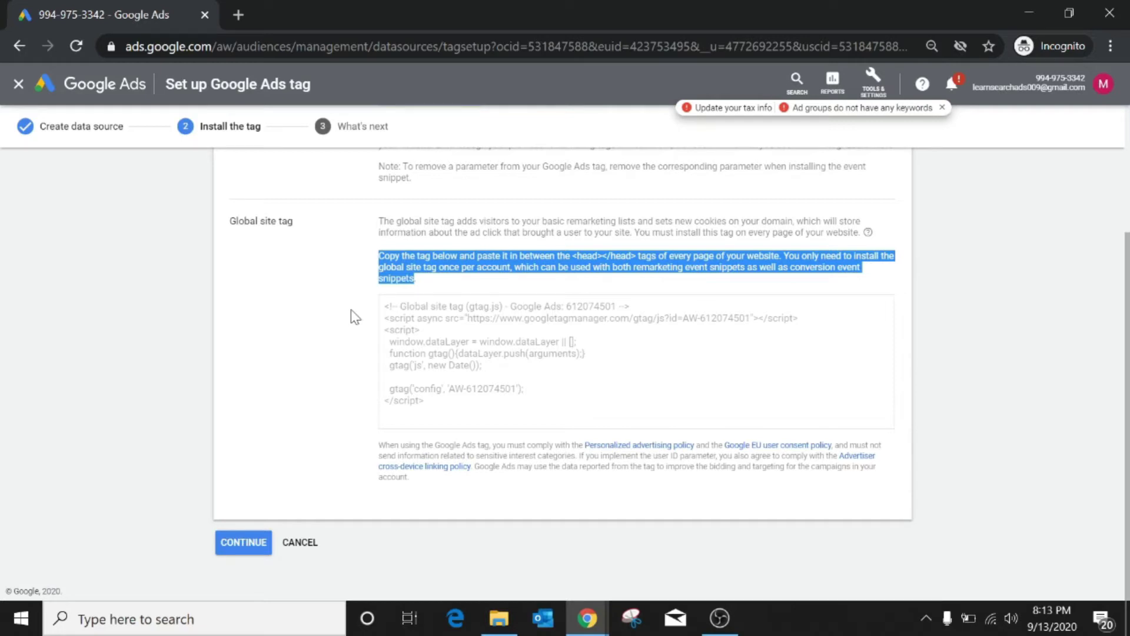
left_click_drag(425, 402, 353, 333)
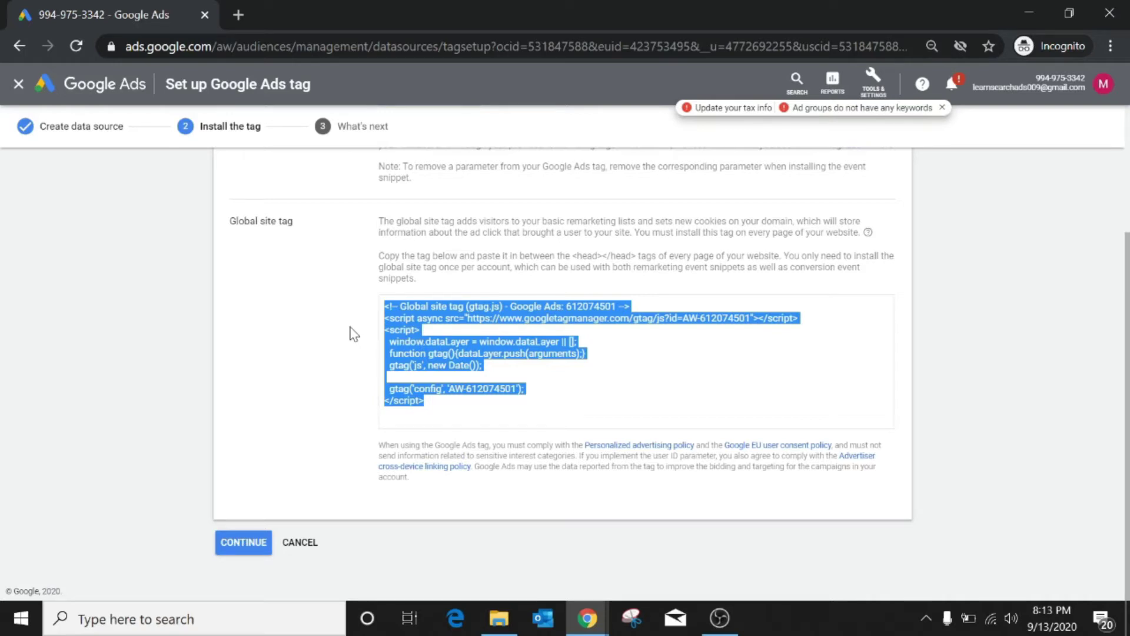
scroll(353, 334, "up", 3)
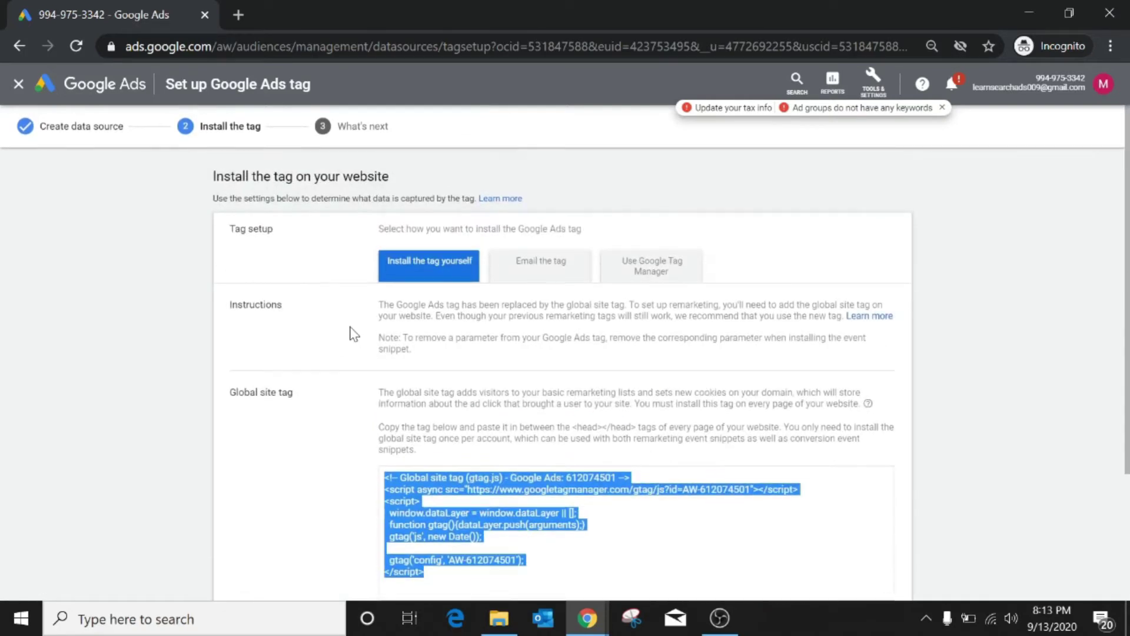
Step: Look at the tag setup options for emailing the tag and for using Google Tag Manager
left_click(535, 268)
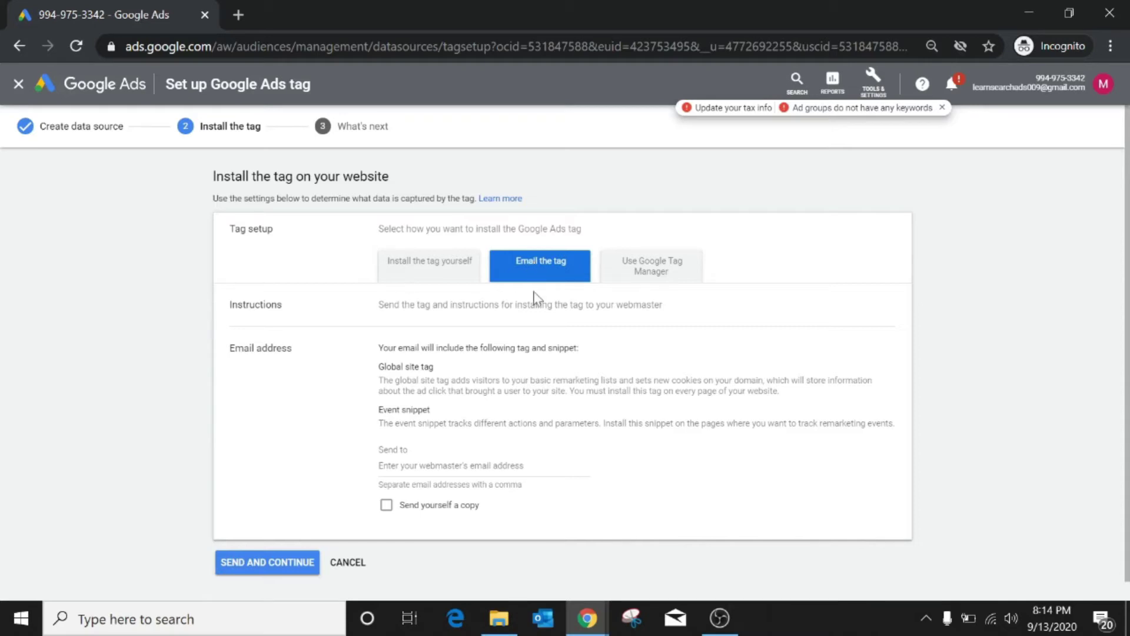
left_click(430, 465)
left_click(650, 276)
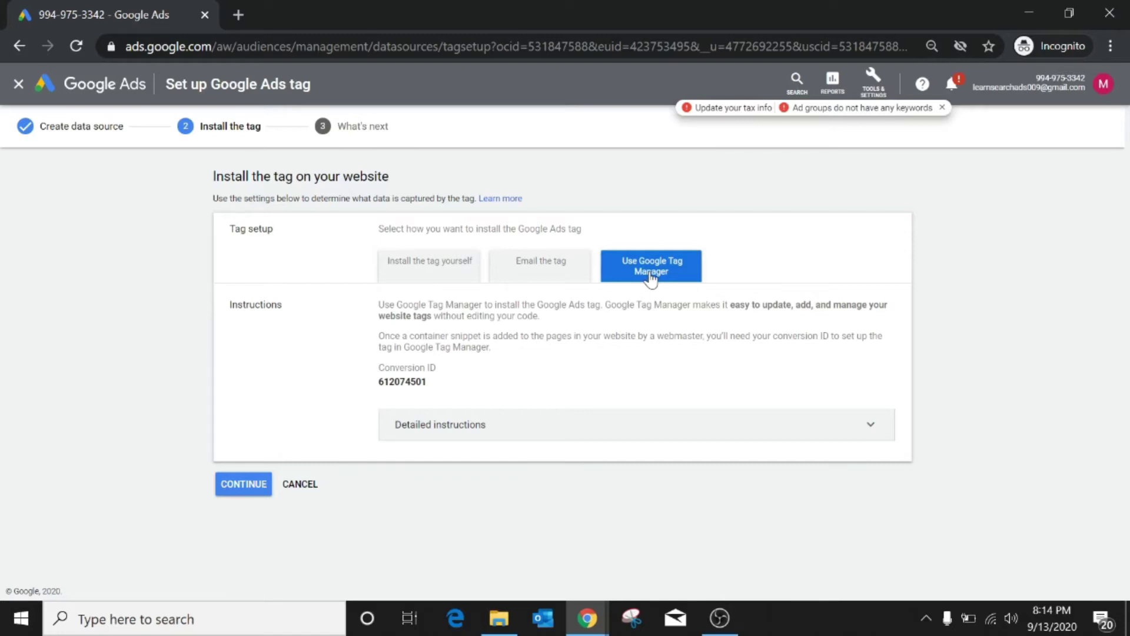
Step: Open support.google.com in a new browser tab and search Google Help for "tag your website"
left_click(237, 15)
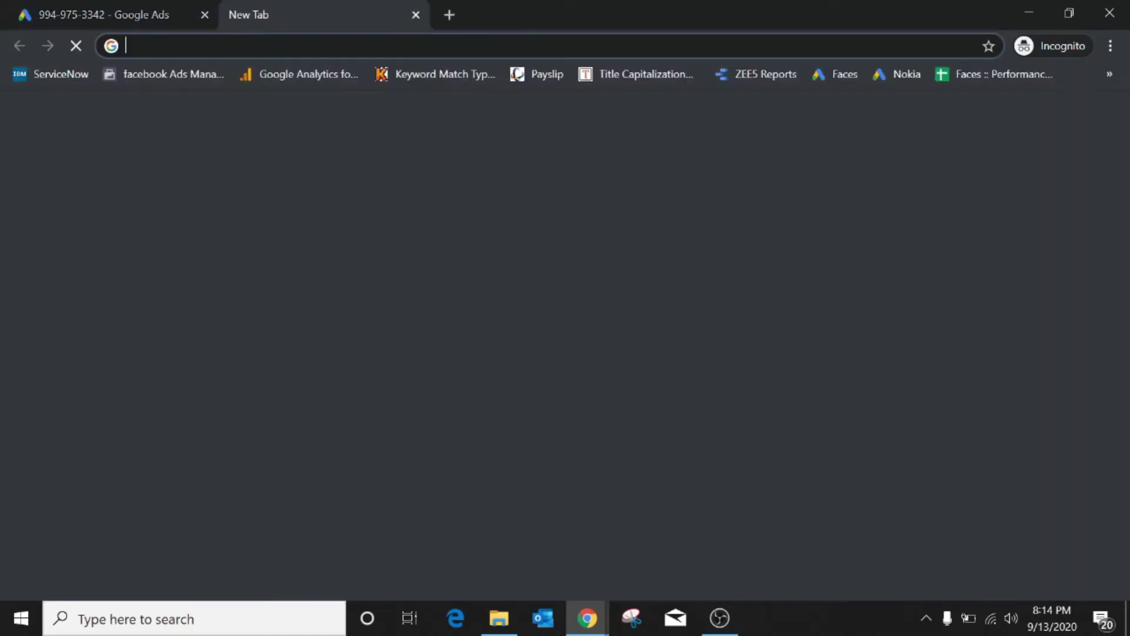
type("support.google.com")
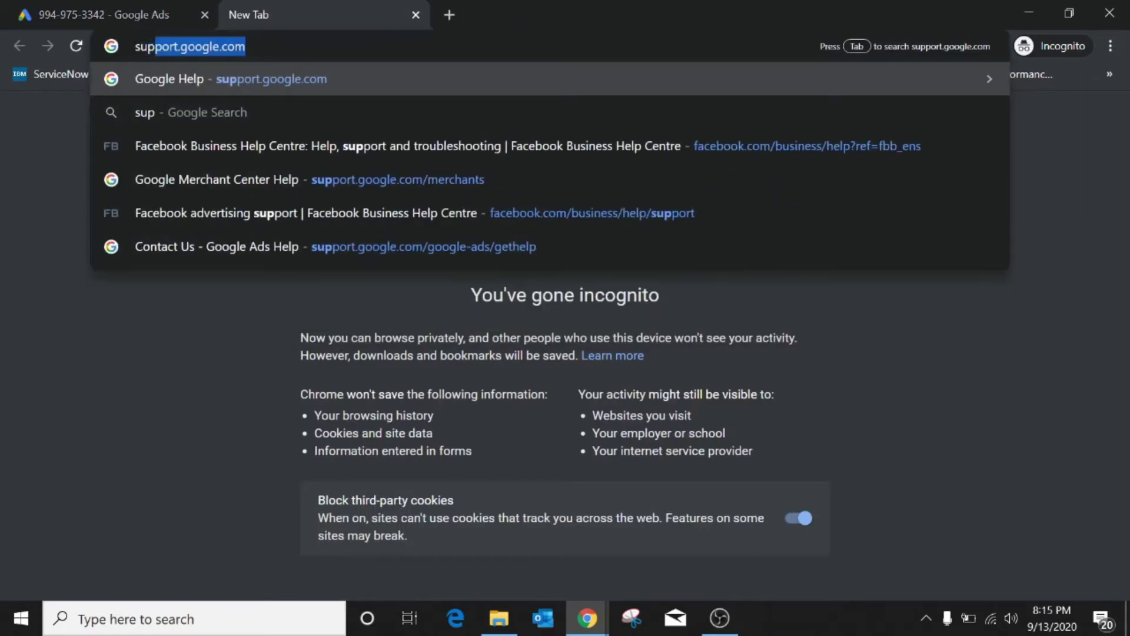
key("Return")
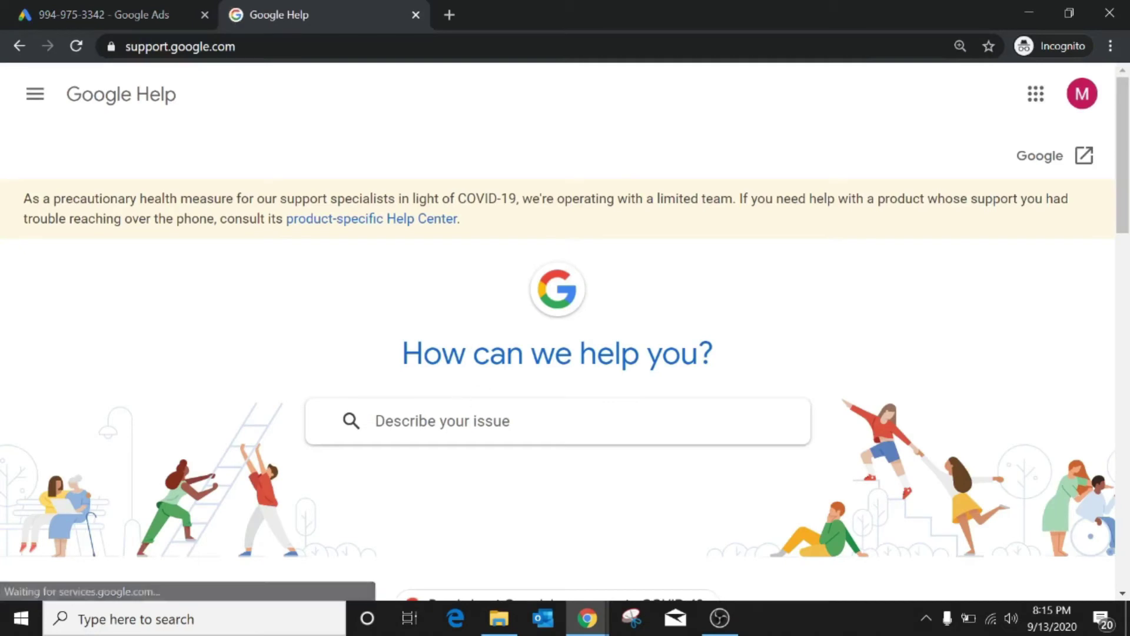
type("tag y")
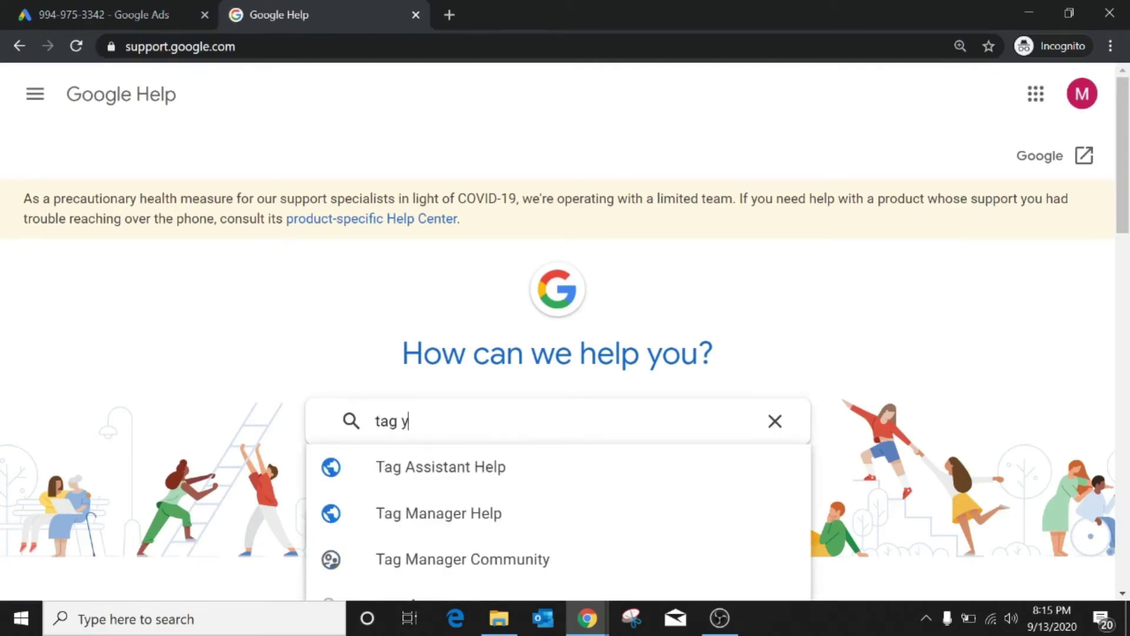
type("our website")
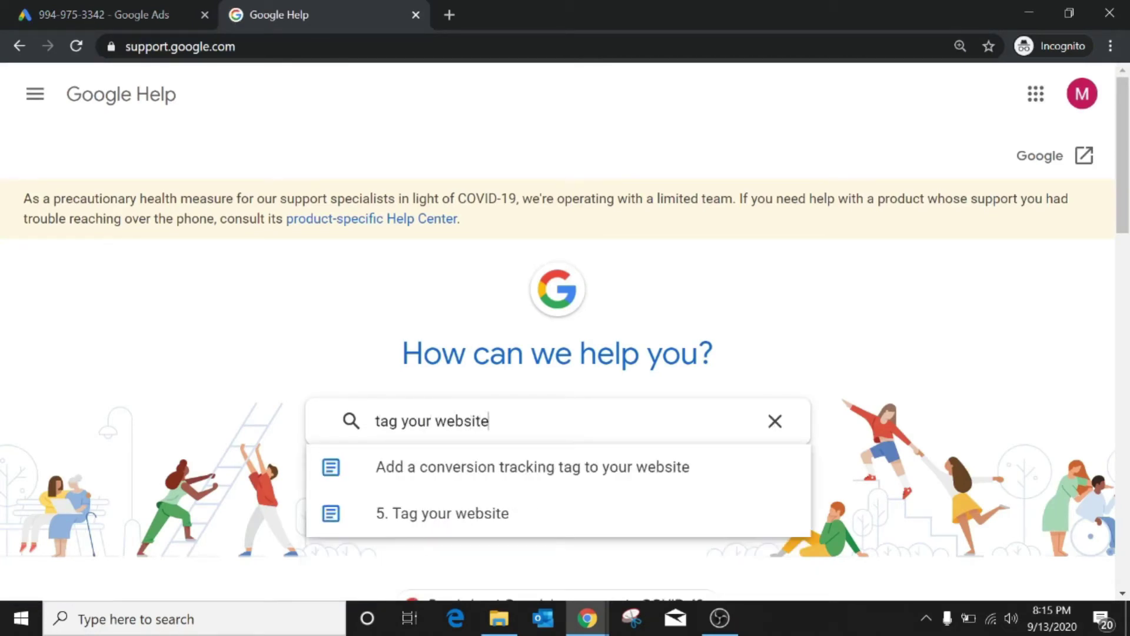
key("Return")
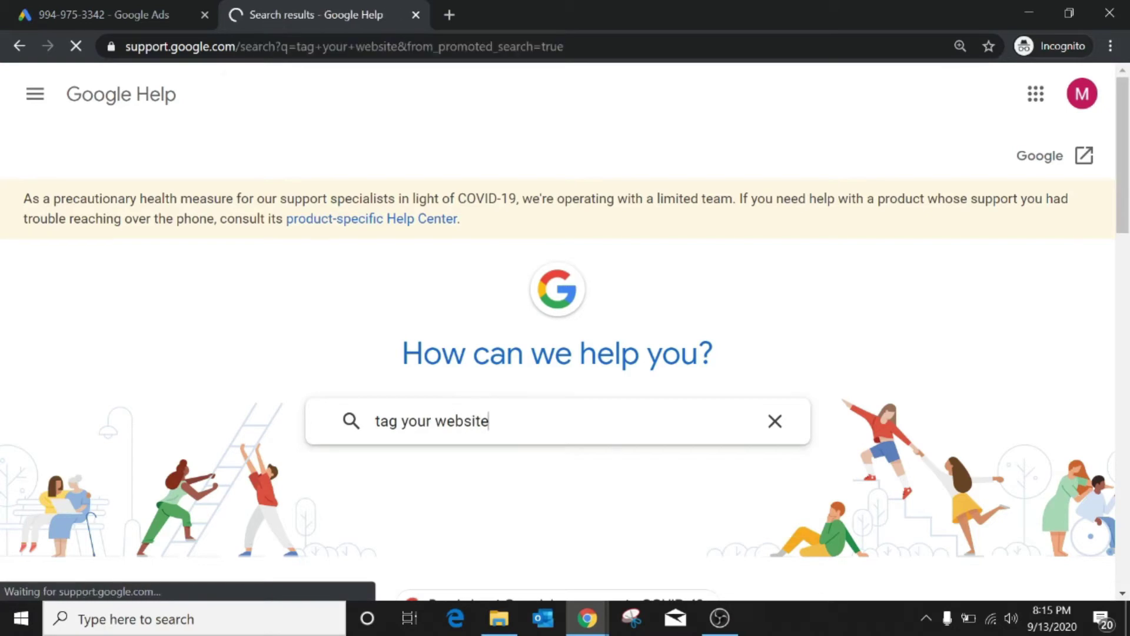
Step: Open the help article "5. Tag your website" and read its instructions for setting up and retrieving the tag
left_click(307, 368)
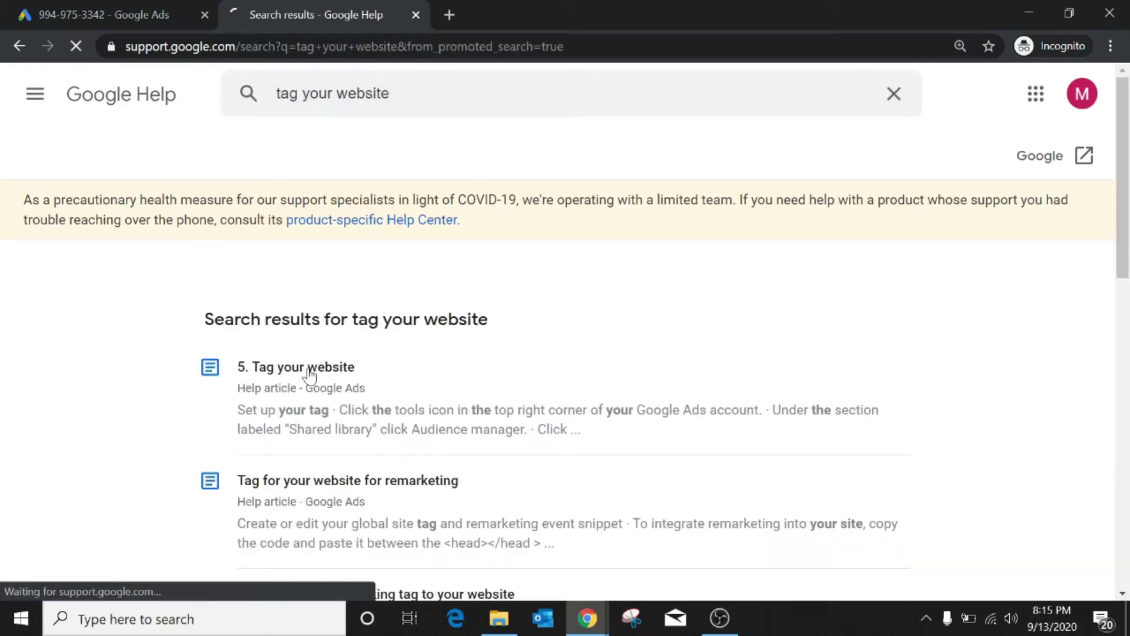
scroll(558, 458, "down", 10)
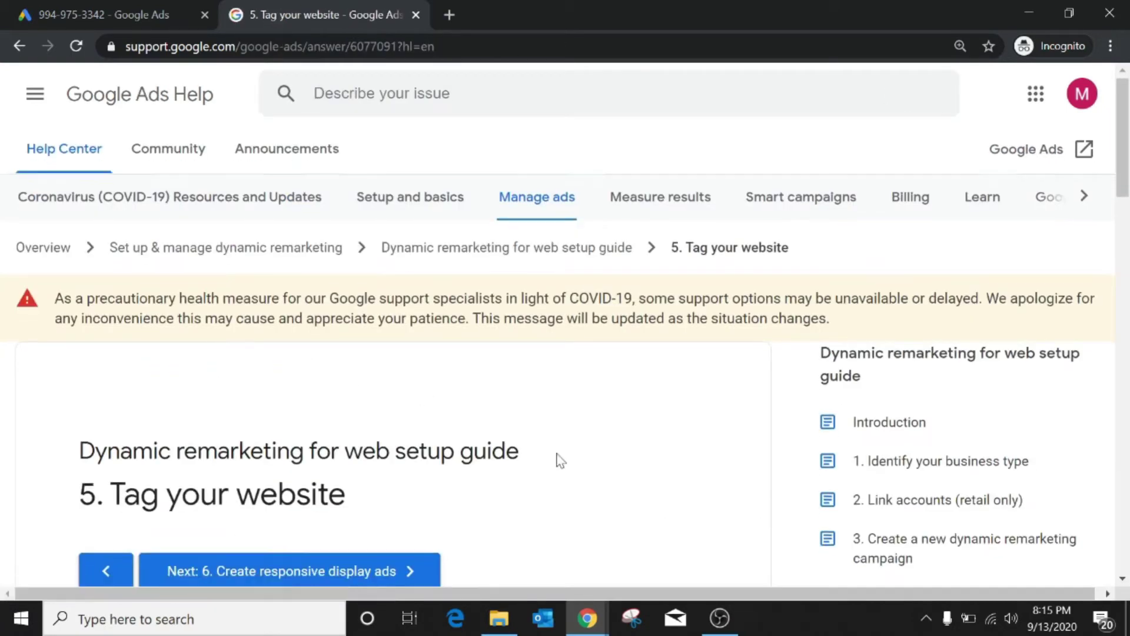
scroll(559, 460, "down", 6)
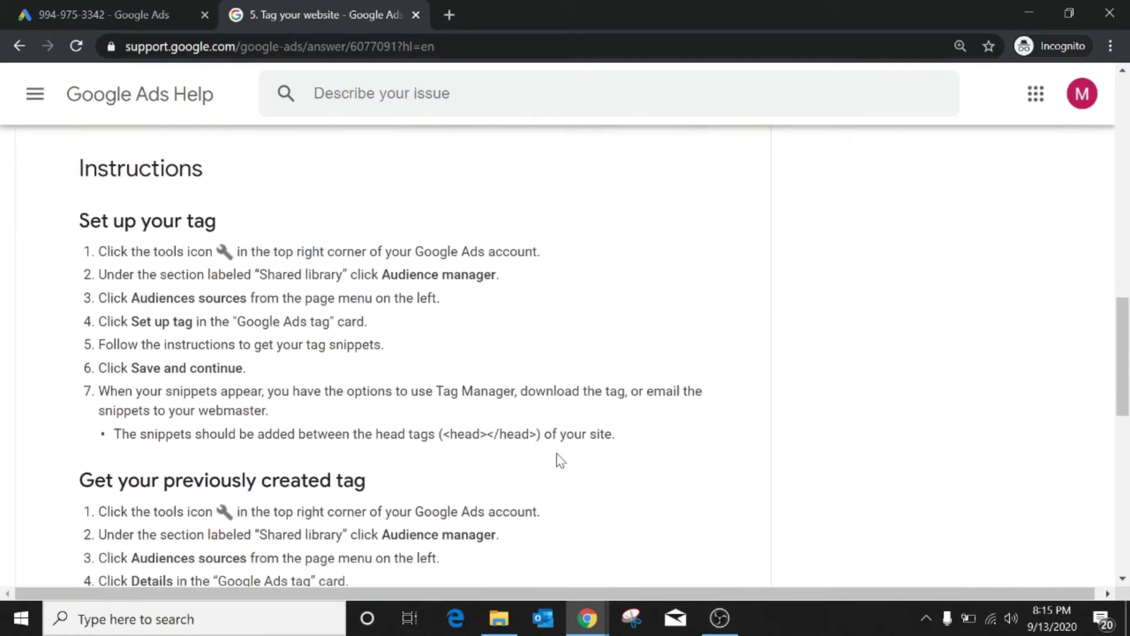
scroll(560, 460, "down", 3)
scroll(560, 460, "up", 12)
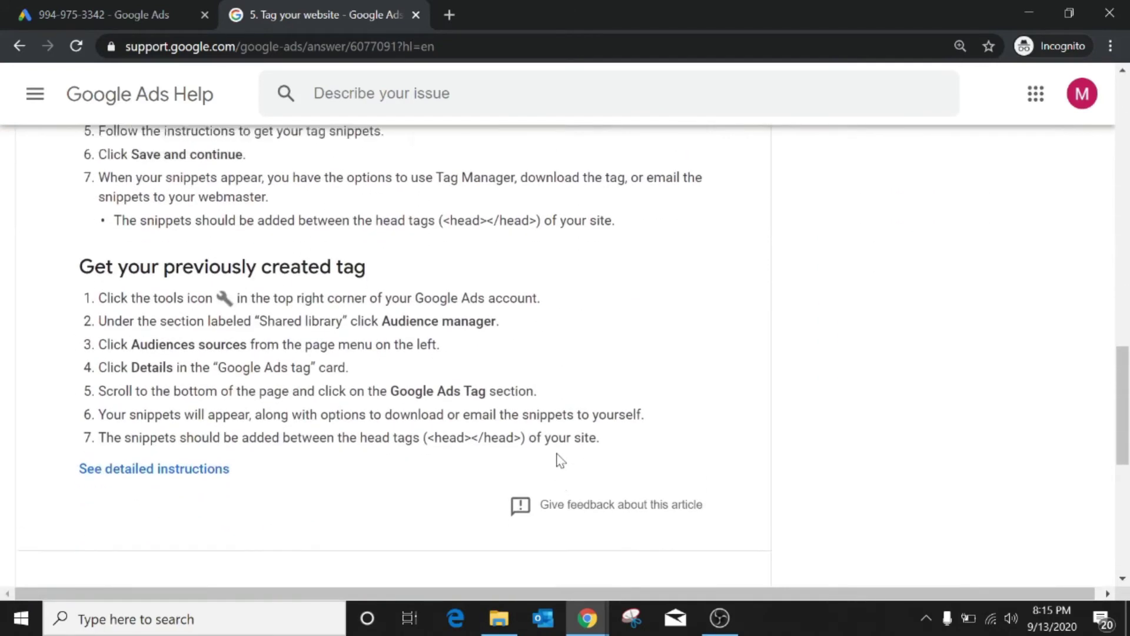
scroll(560, 460, "up", 4)
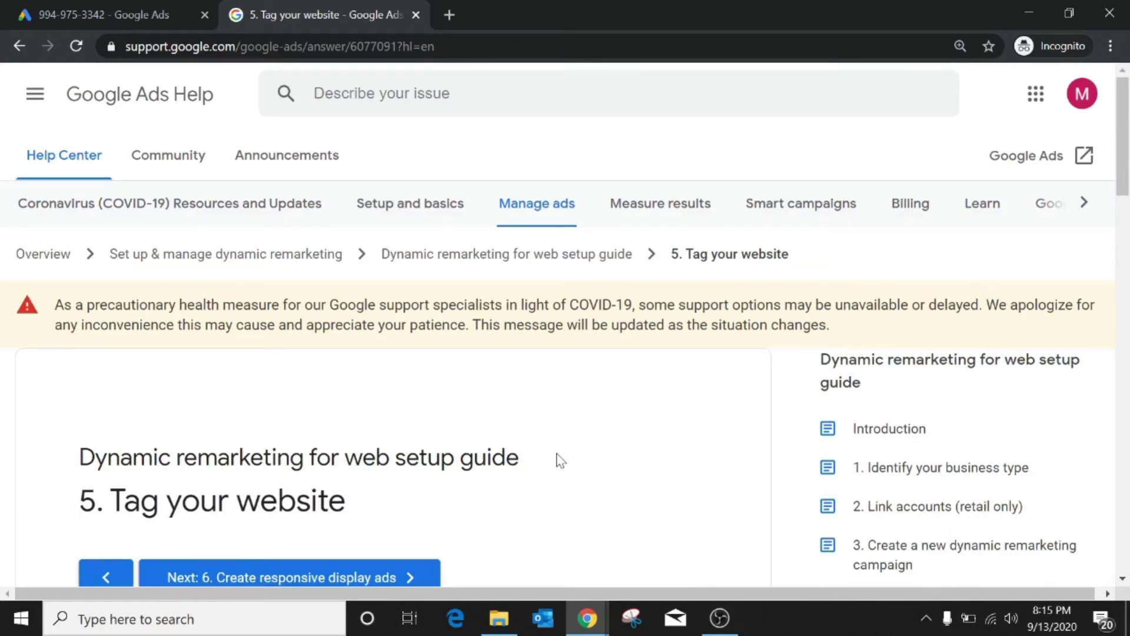
Step: Switch back to Google Ads, cancel the tag installation, and open the audience lists
left_click(82, 3)
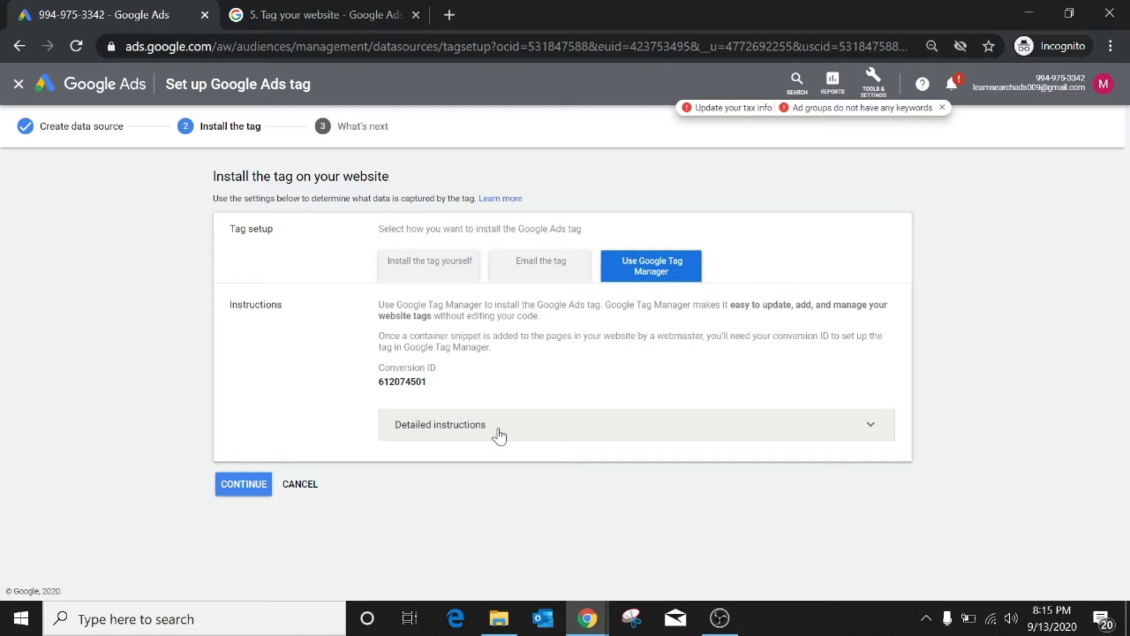
left_click(299, 488)
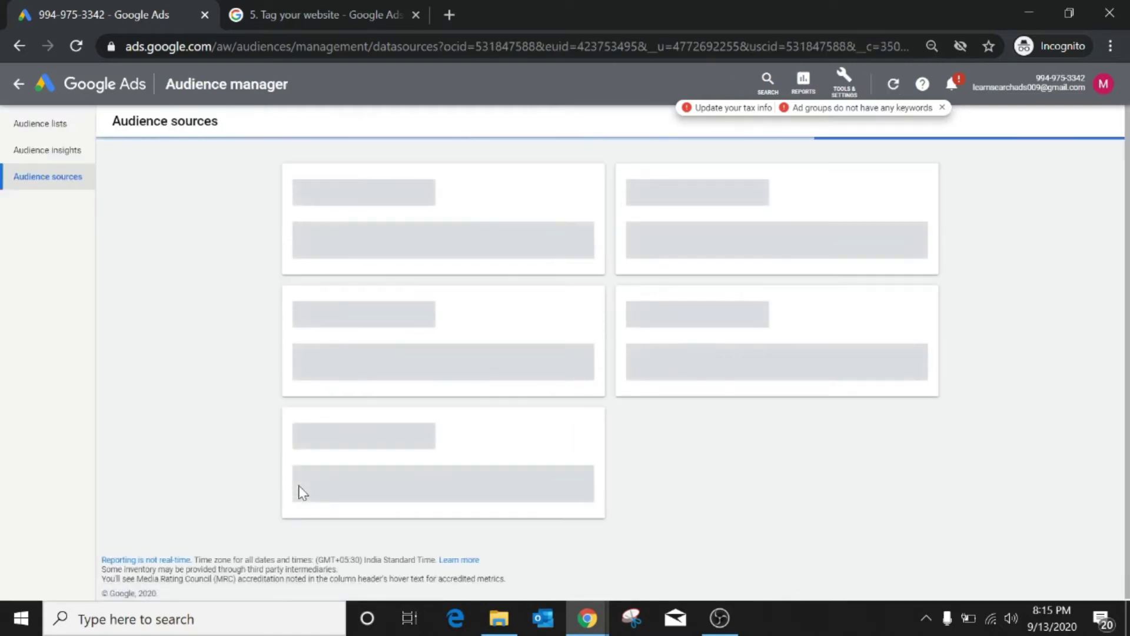
left_click(37, 126)
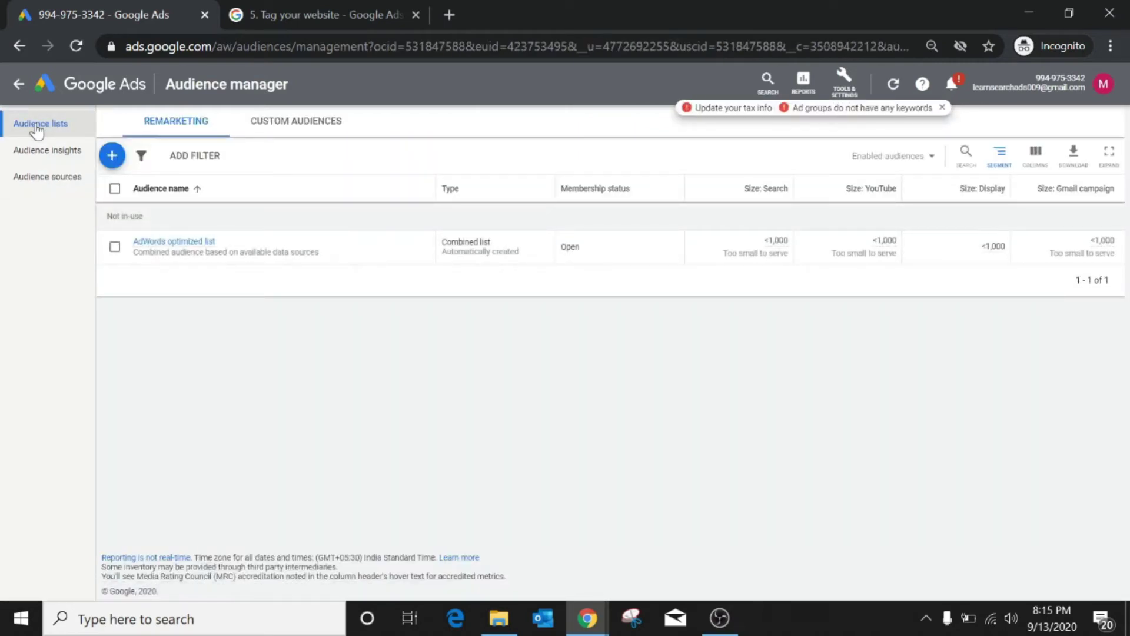
mouse_move(200, 255)
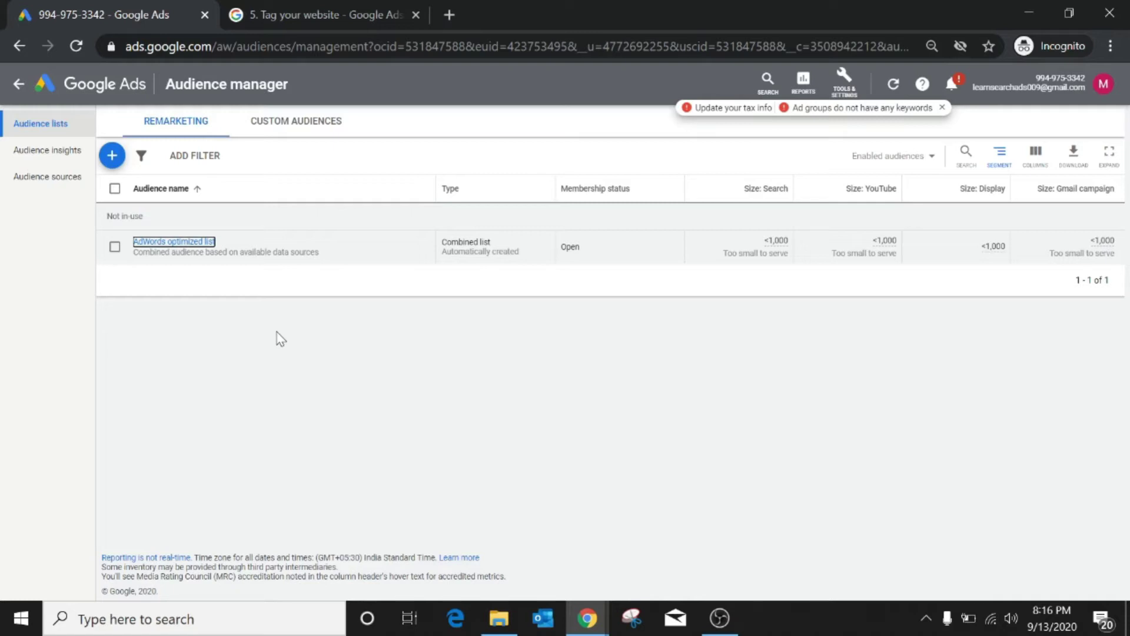
Step: Start a new website visitors remarketing audience and name it Shoes Visitors
left_click(112, 159)
left_click(112, 156)
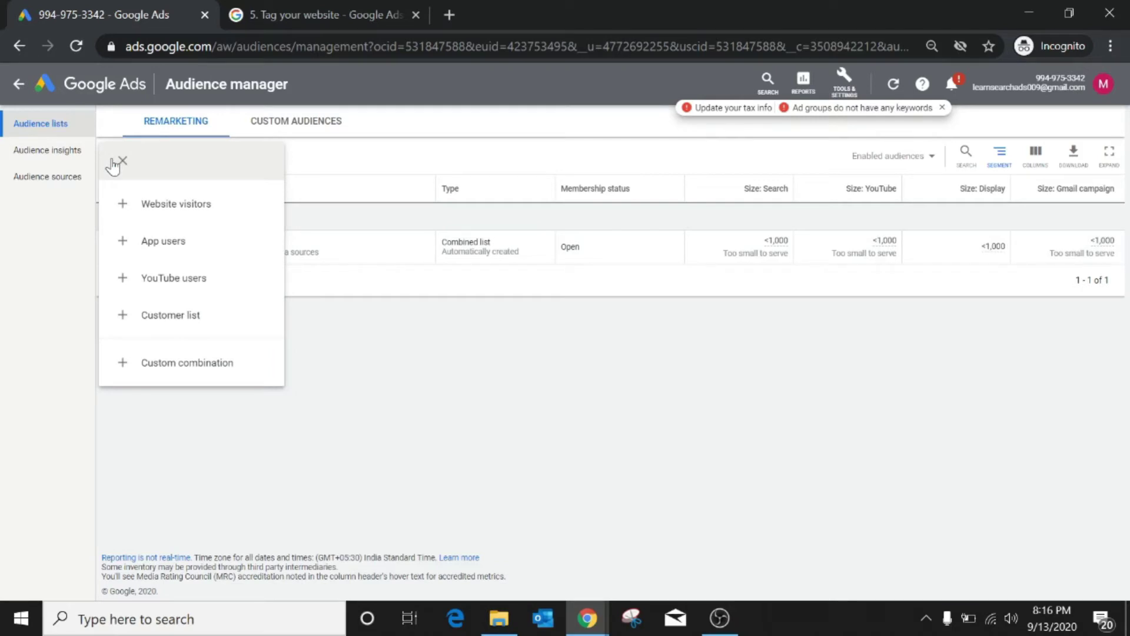
left_click(174, 204)
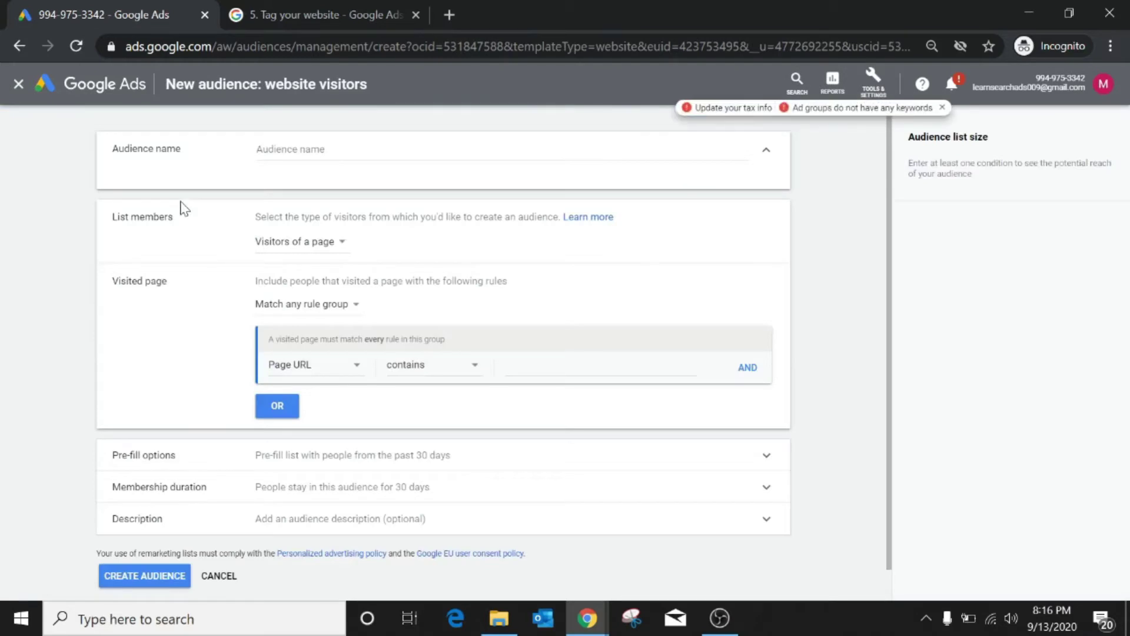
left_click(324, 163)
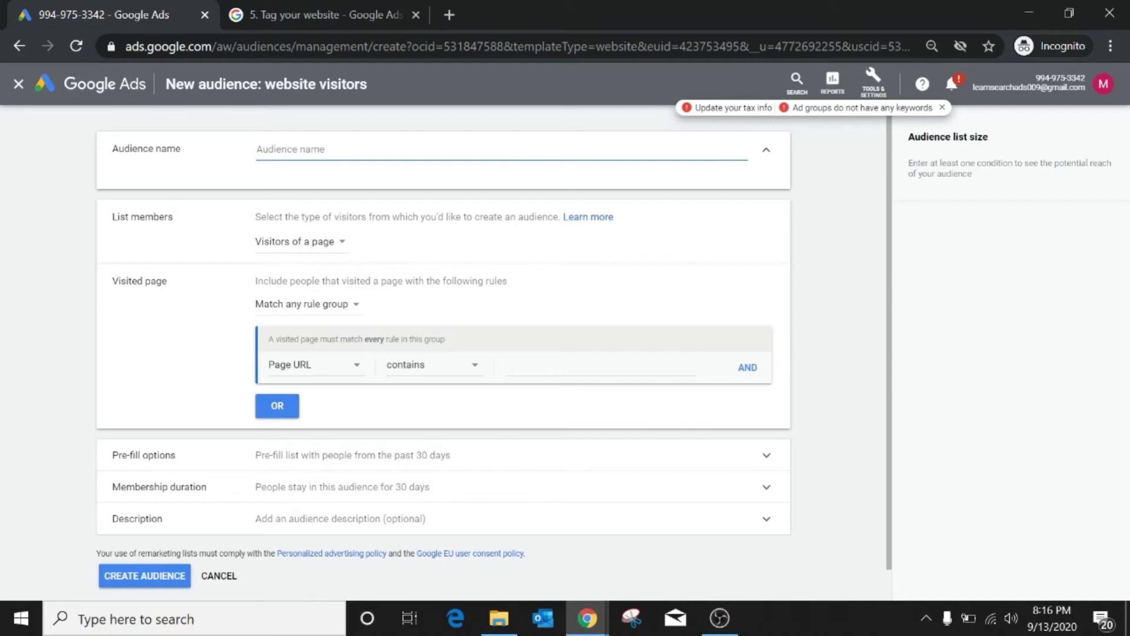
type("SHoes Visitors")
Step: Choose Visitors of a page as the list members and set the visited page rule to Page URL contains shoes
left_click(308, 246)
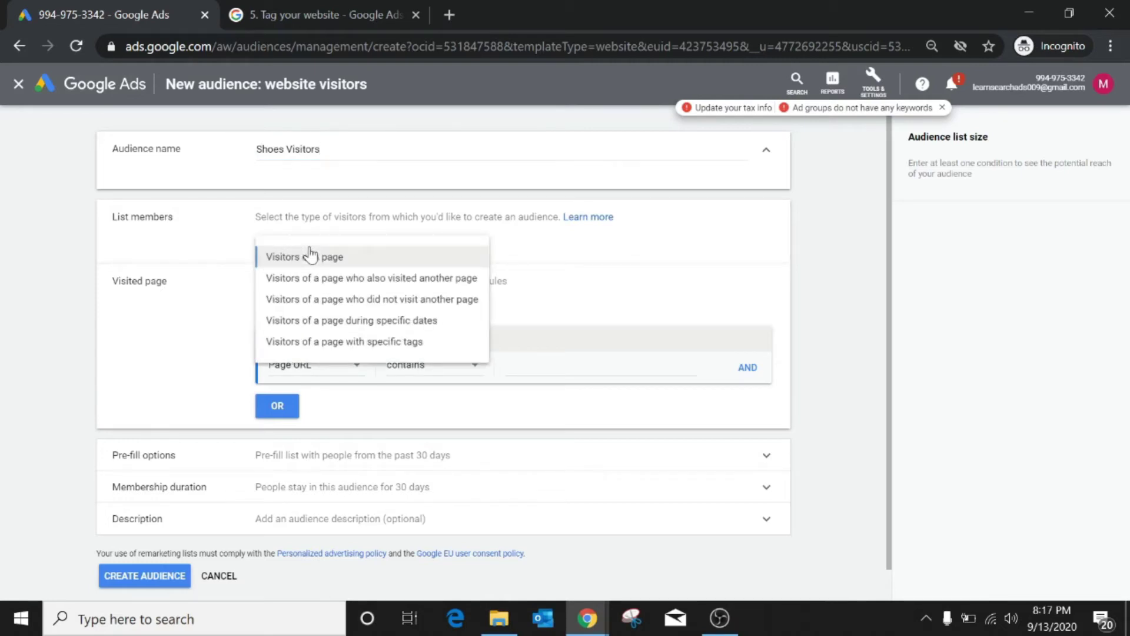
left_click(342, 258)
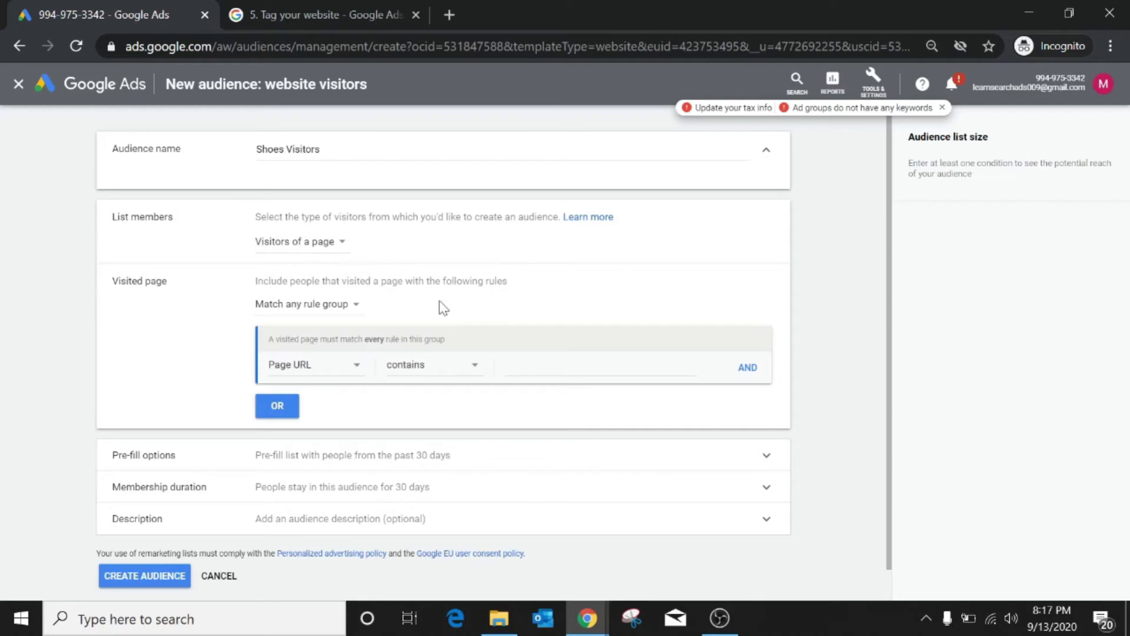
scroll(479, 318, "down", 1)
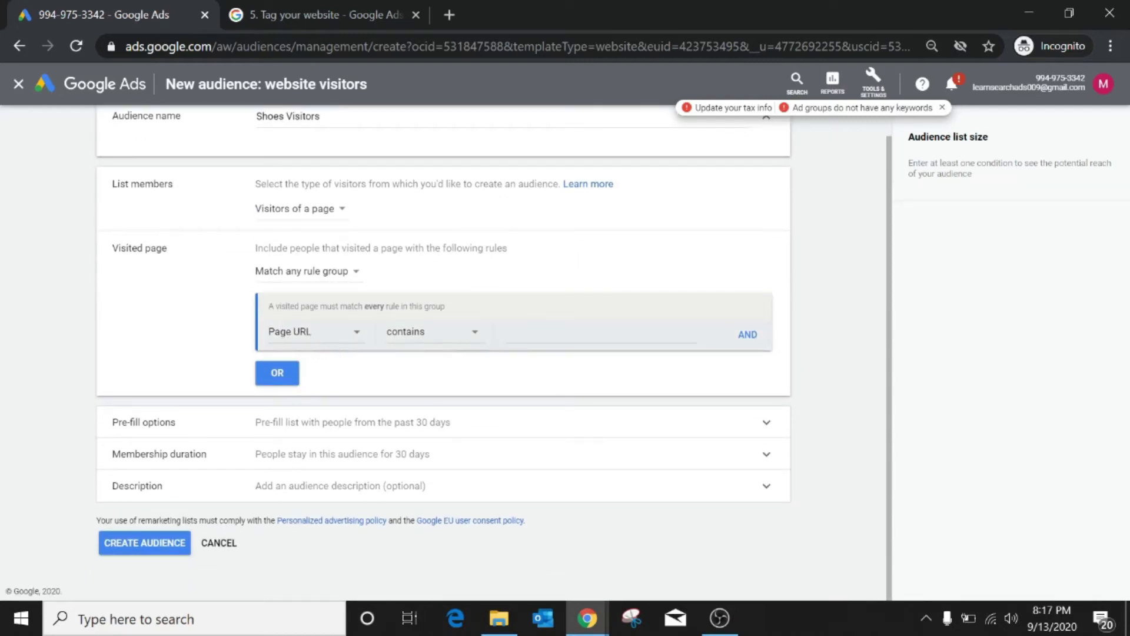
left_click(601, 333)
type("shoes")
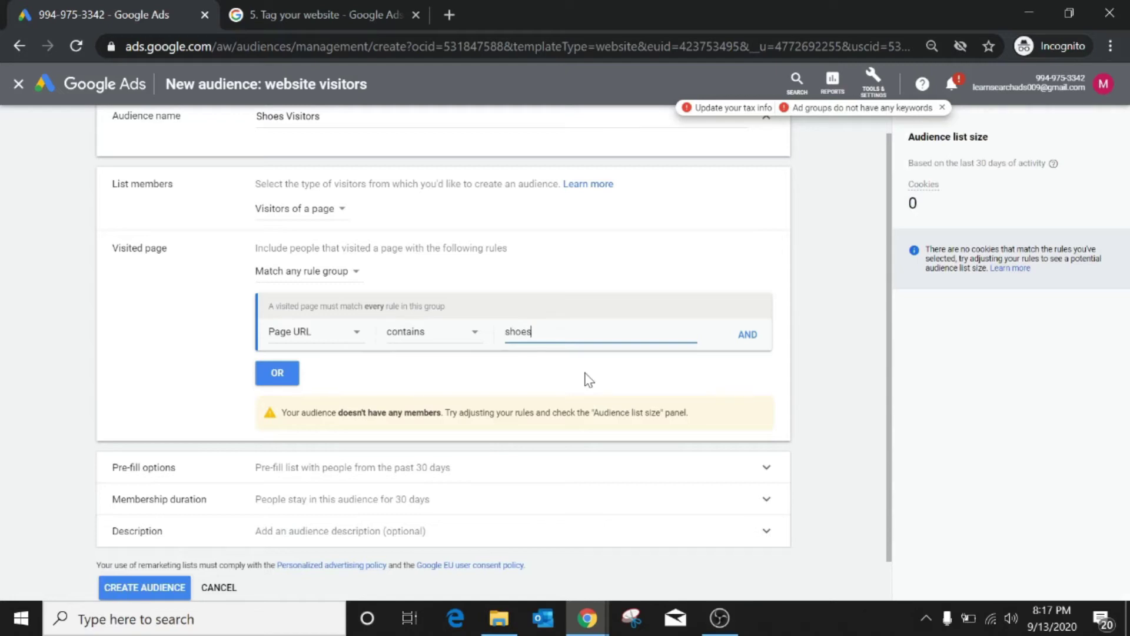
Step: Try an alternative rule group for page URLs containing watches, and remove all the extra rule groups
left_click(273, 376)
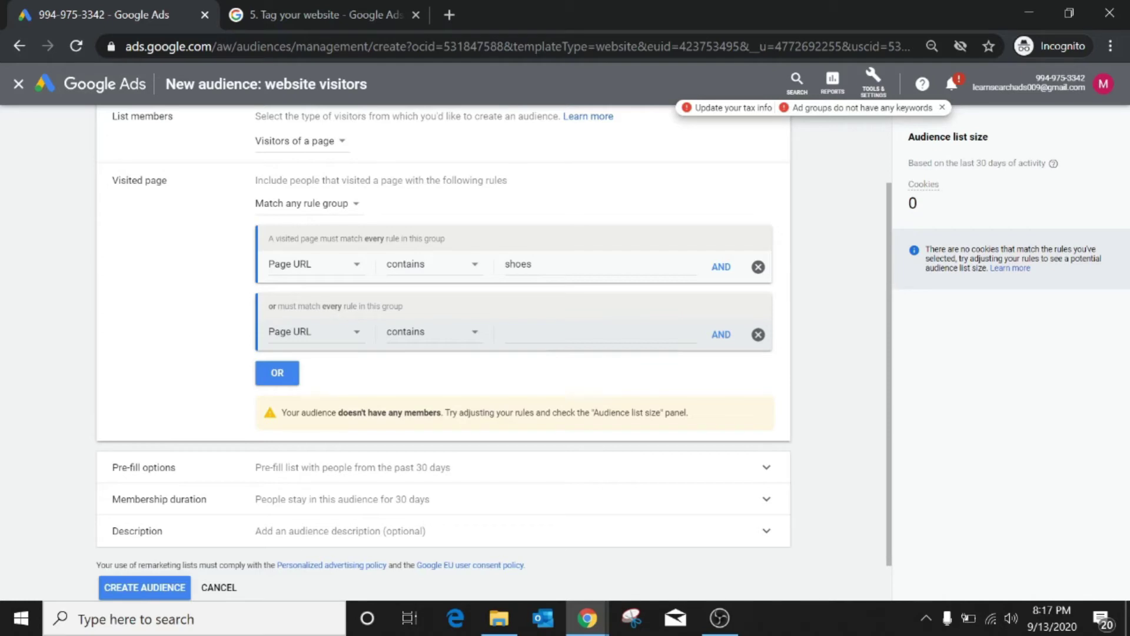
left_click(601, 332)
type("watches")
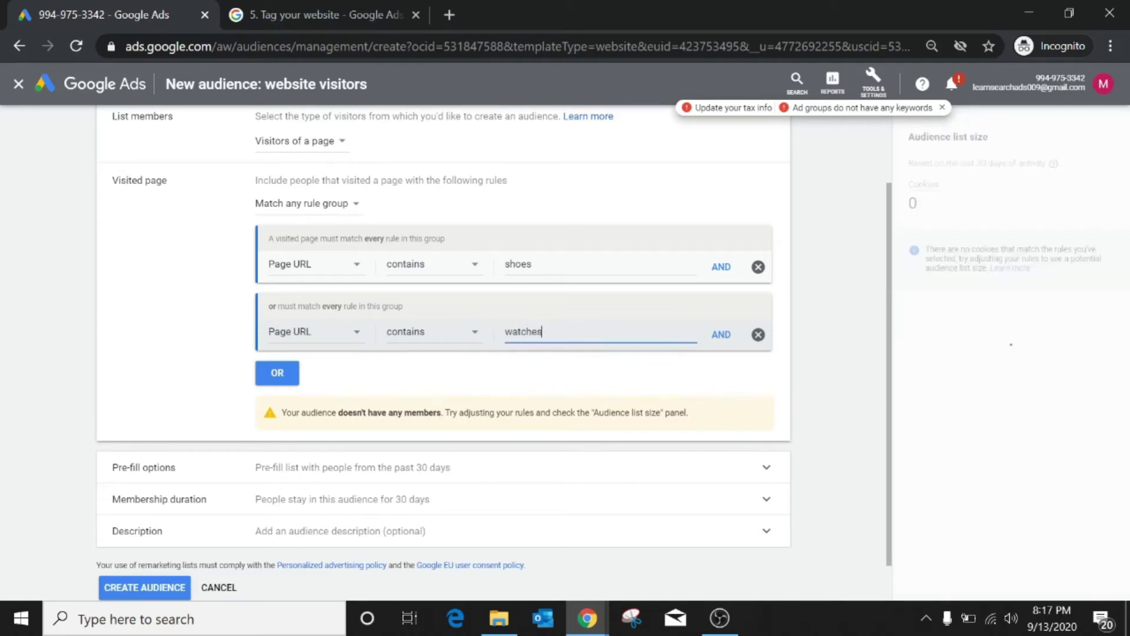
left_click(270, 383)
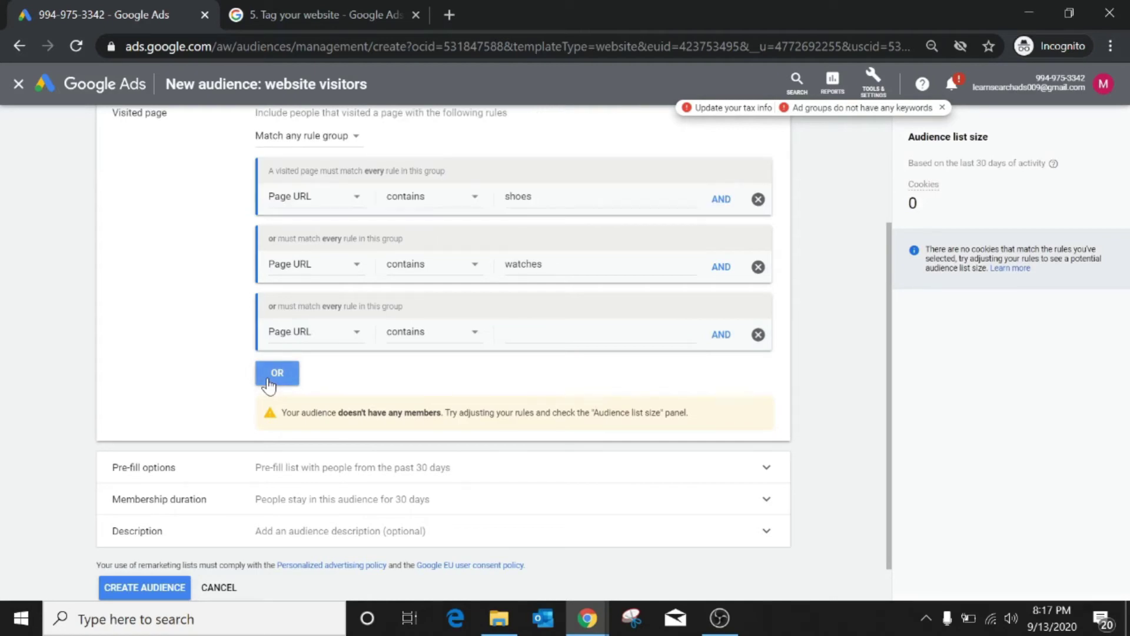
left_click(758, 267)
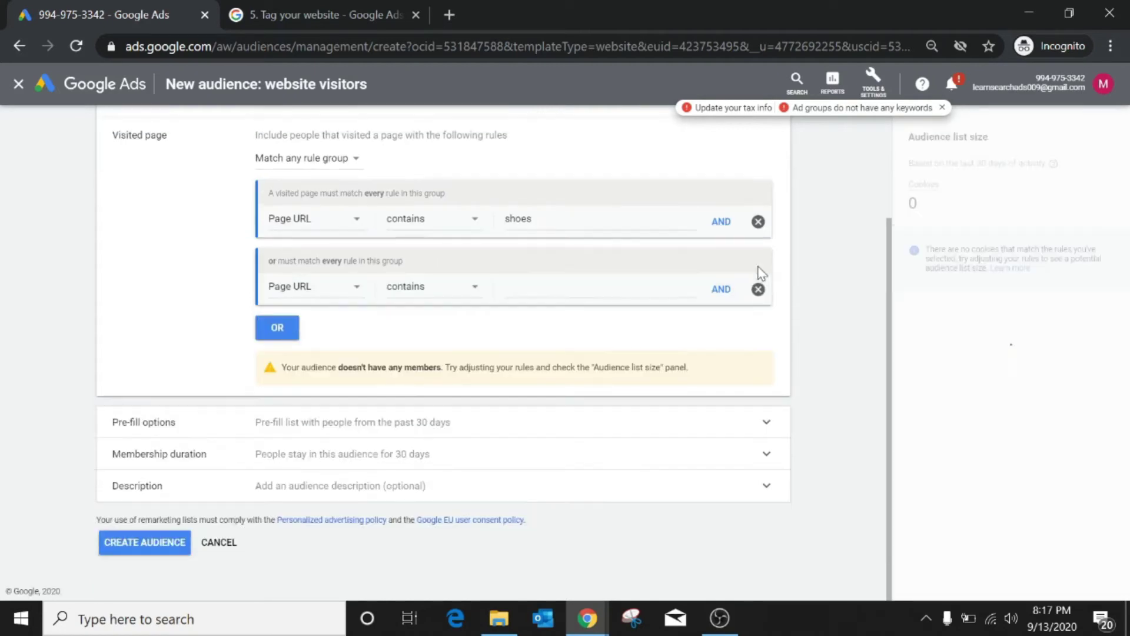
left_click(758, 287)
scroll(458, 349, "up", 1)
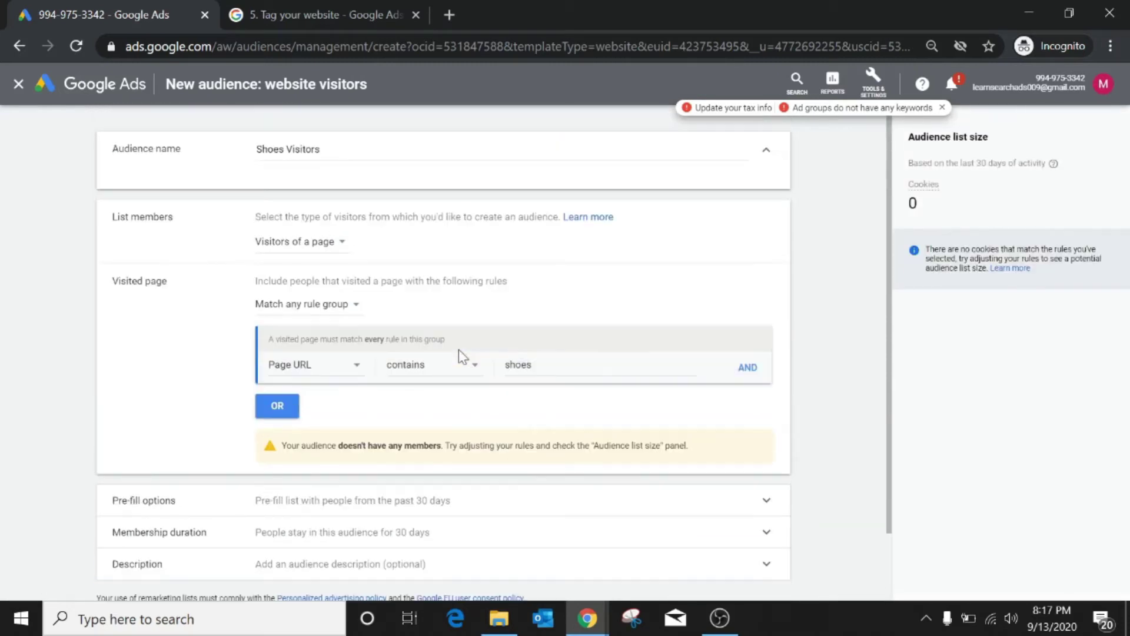
Step: Switch the list members to Visitors of a page who also visited another page and set the visited page URL to contain clothes
left_click(327, 246)
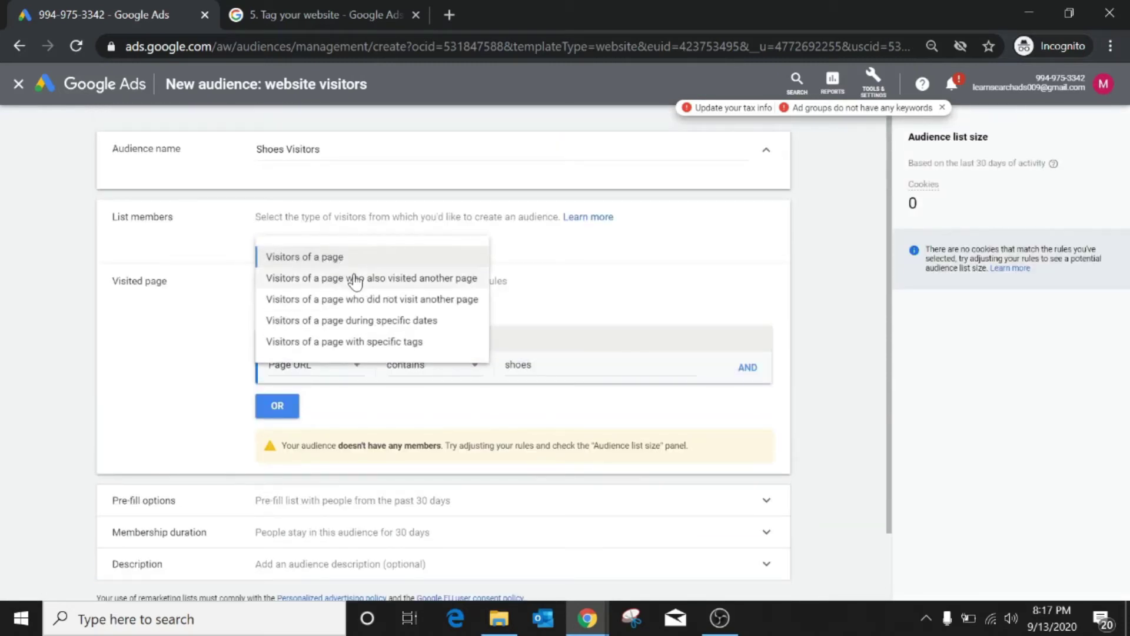
left_click(399, 285)
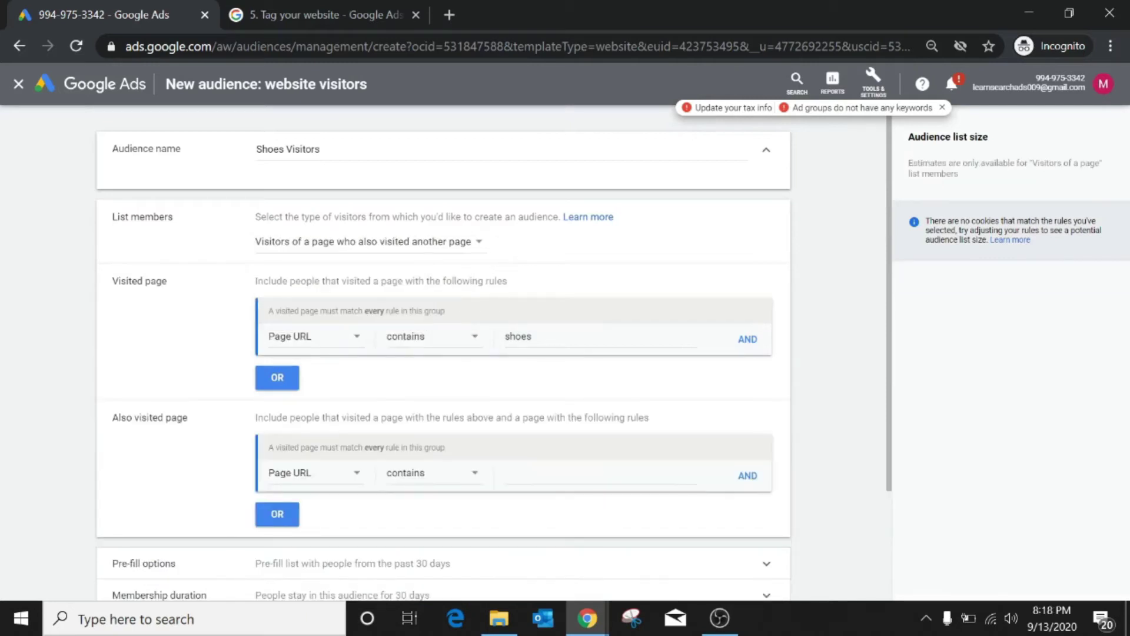
scroll(157, 393, "down", 1)
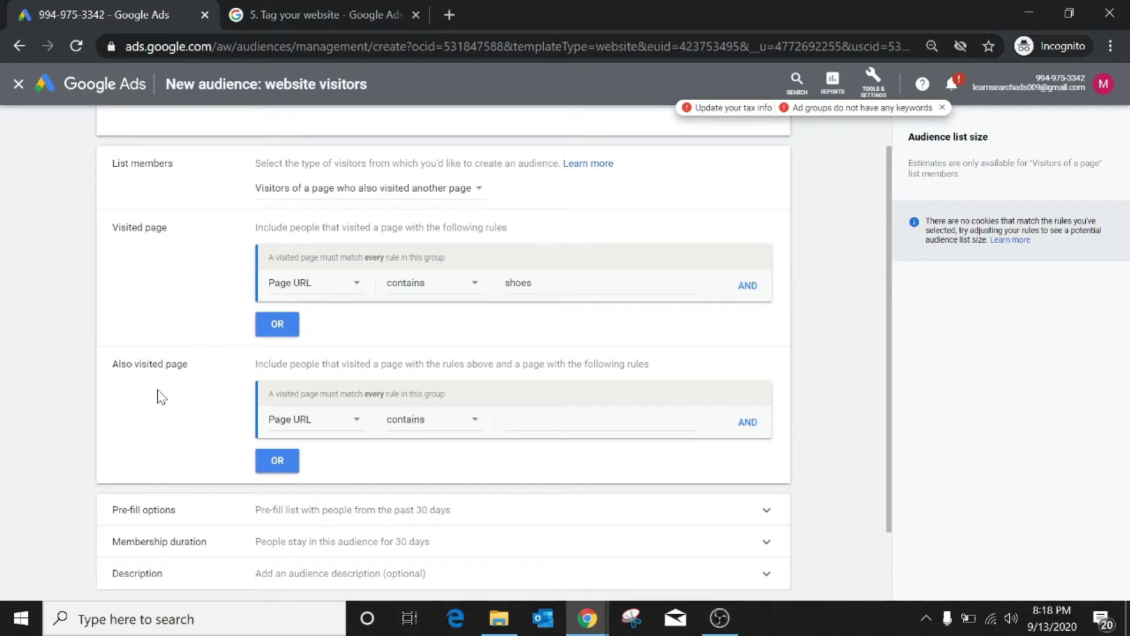
left_click(540, 295)
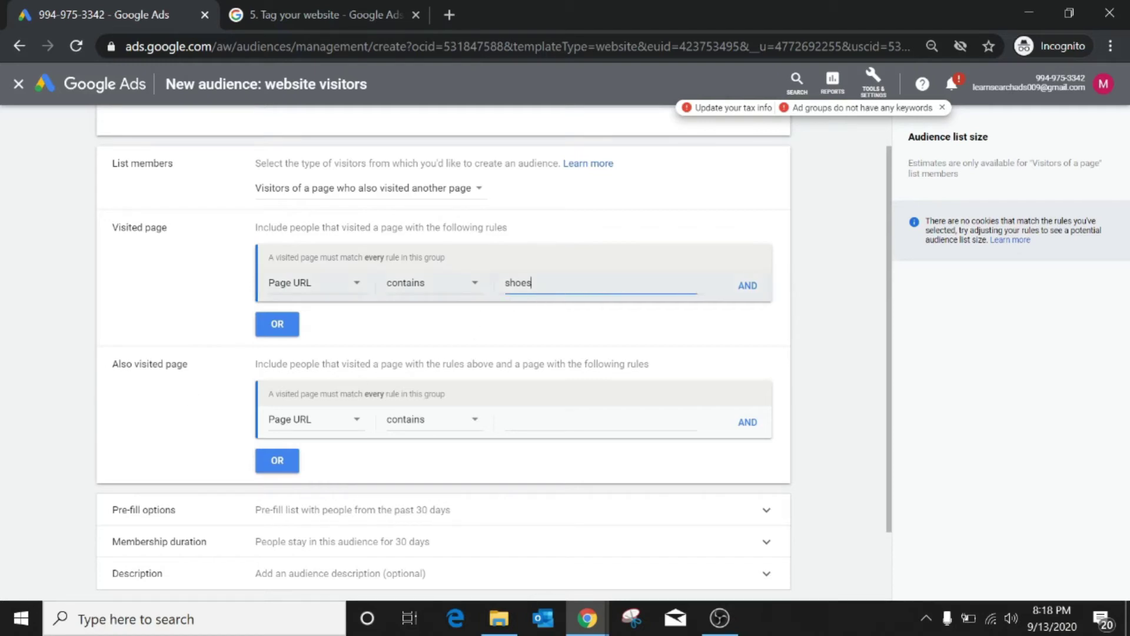
key("ctrl+a")
type("clothes")
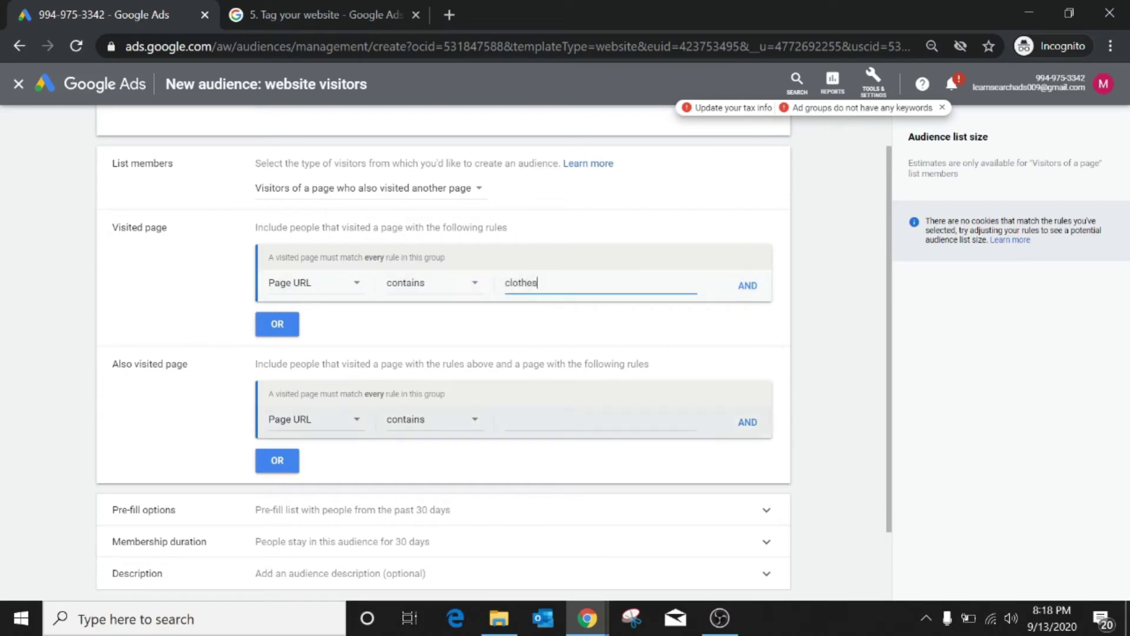
Step: Set the also visited page rule to Page URL contains caps
left_click(541, 419)
type("caps")
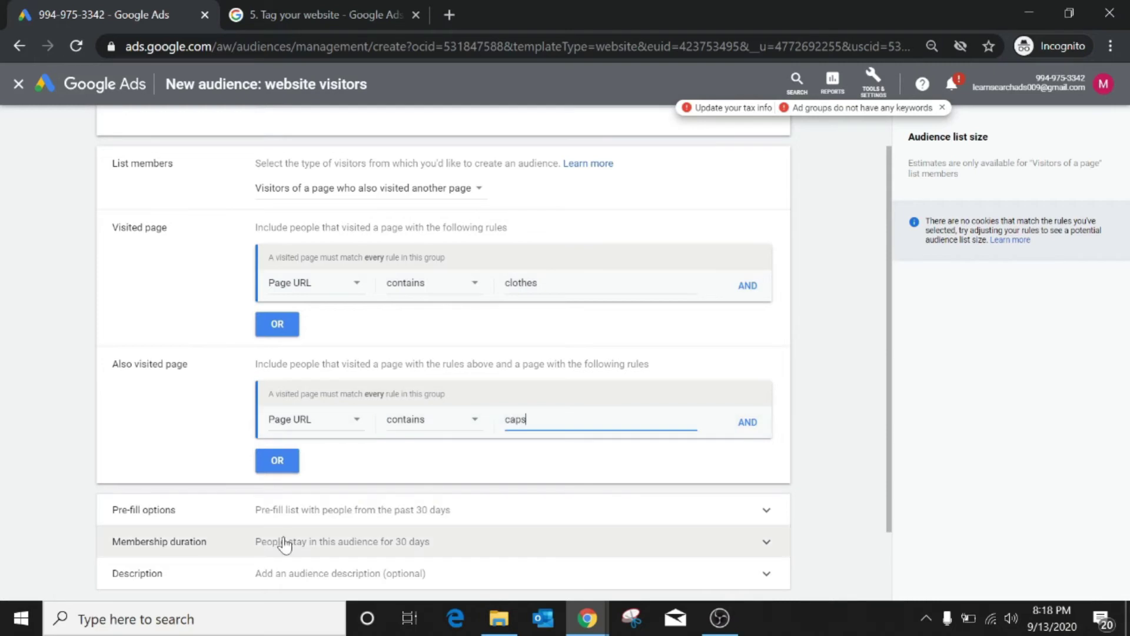
scroll(285, 538, "down", 2)
scroll(338, 379, "up", 3)
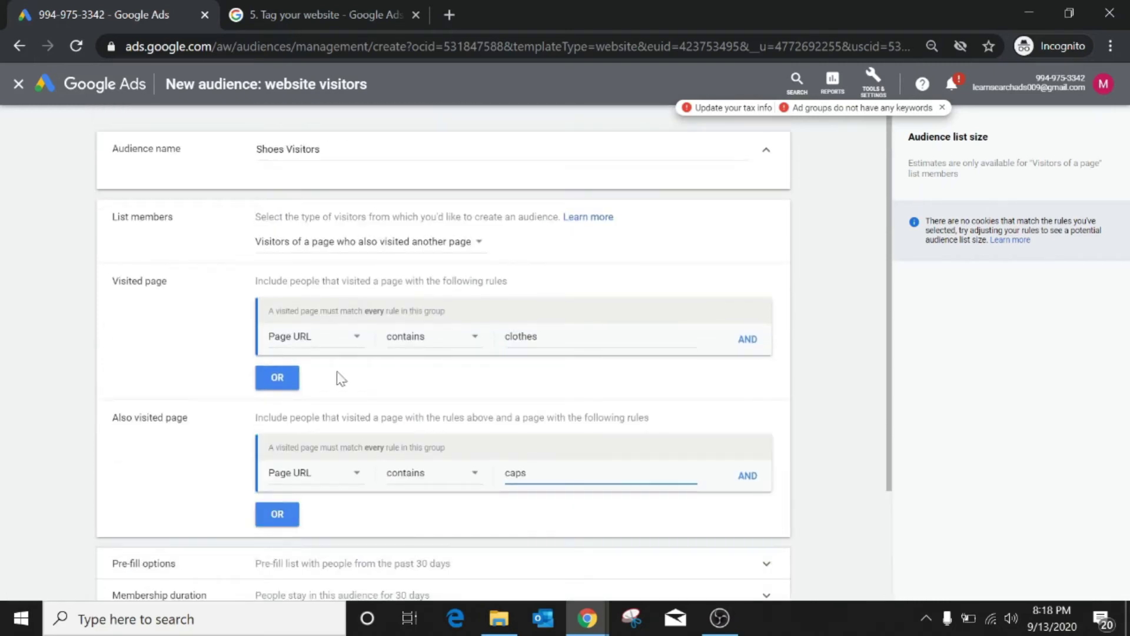
Step: Switch the list members to Visitors of a page who did not visit another page and set the visited page URL to contain shoes
left_click(402, 241)
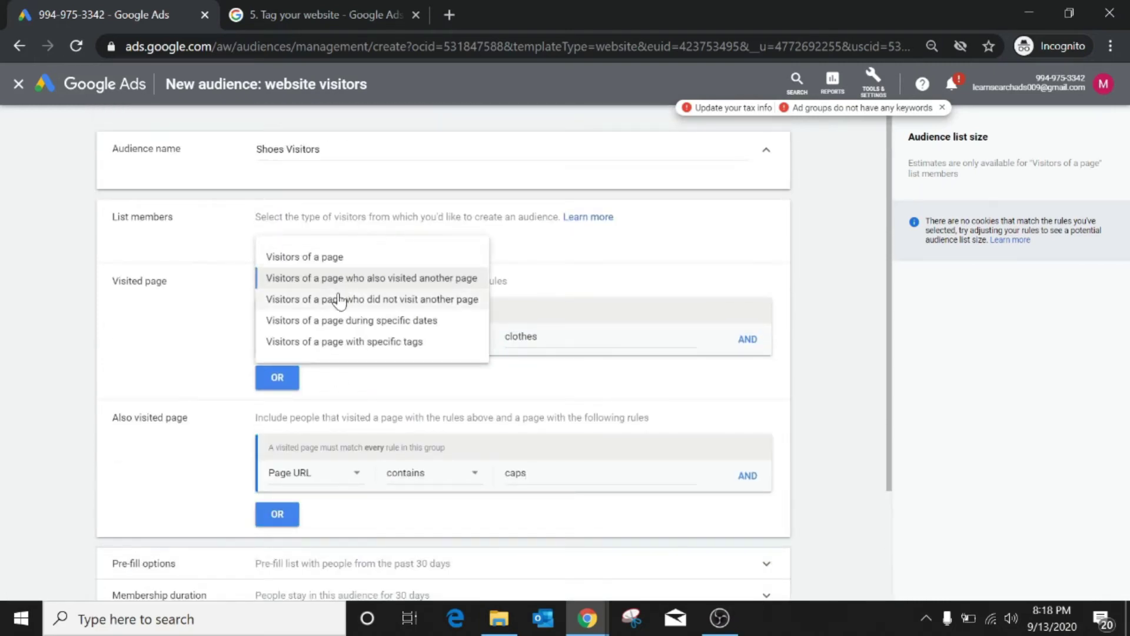
left_click(340, 299)
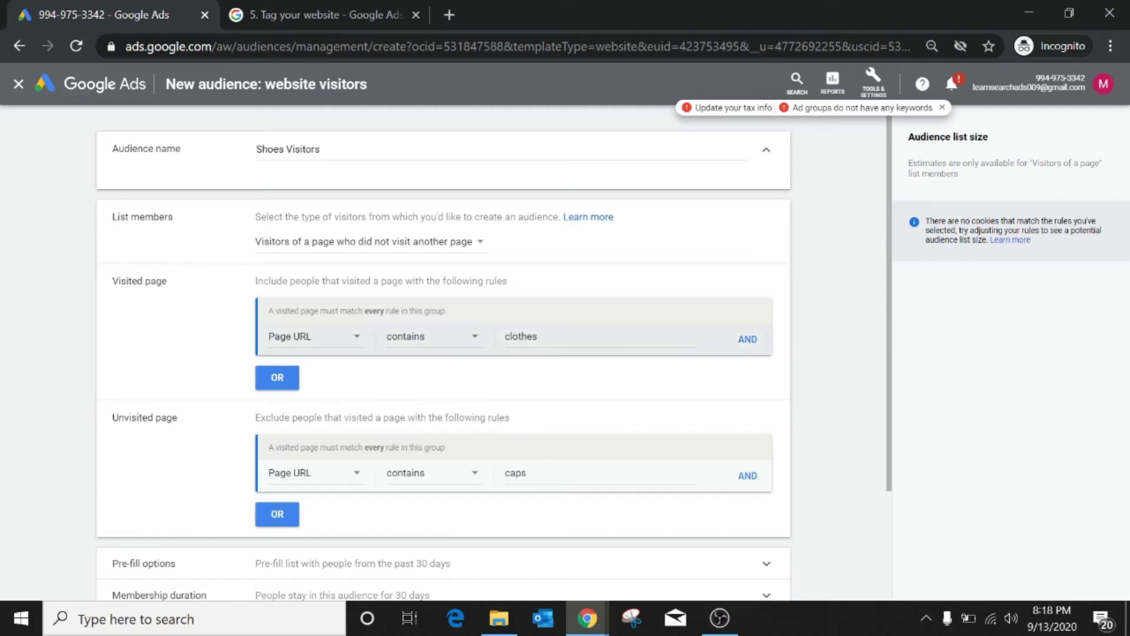
double_click(521, 336)
type("shoes")
Step: Set the unvisited page rule to Page URL contains reebok
left_click(539, 464)
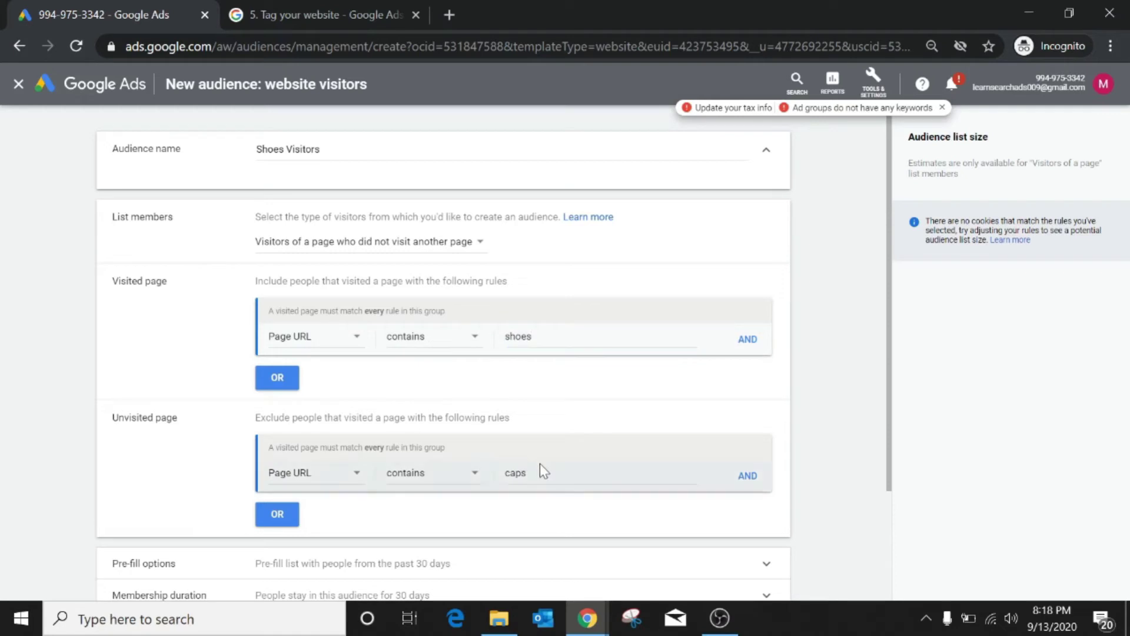
double_click(526, 472)
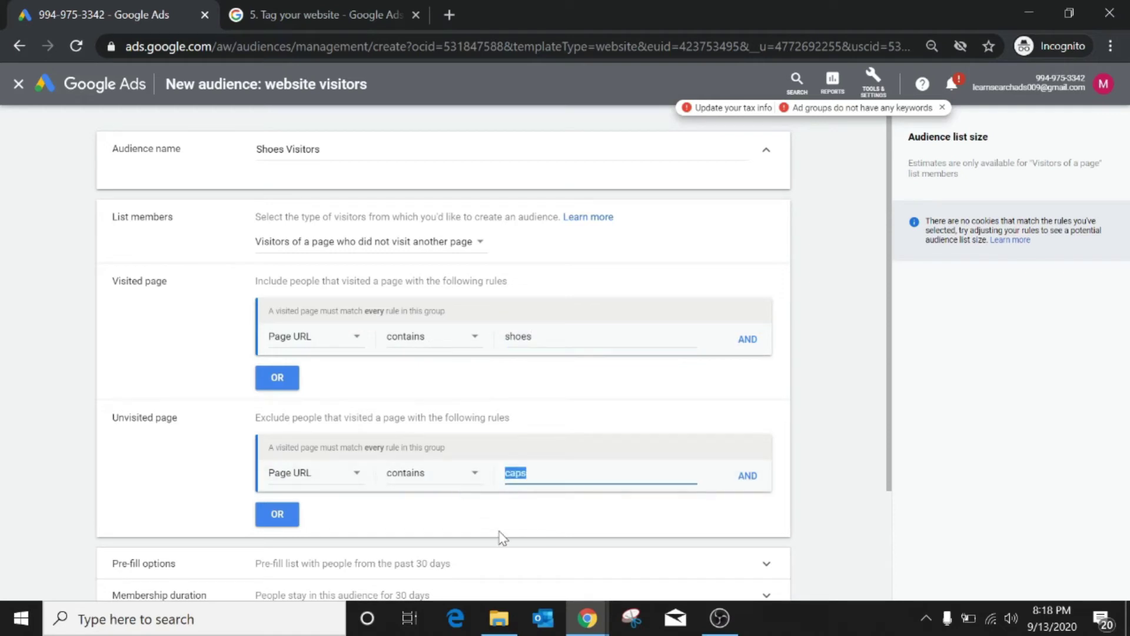
type("rebbo")
key("BackSpace")
key("BackSpace")
key("BackSpace")
type("ebok")
Step: Switch the list members to Visitors of a page during specific dates and look at the calendar for the visit date limit
left_click(471, 245)
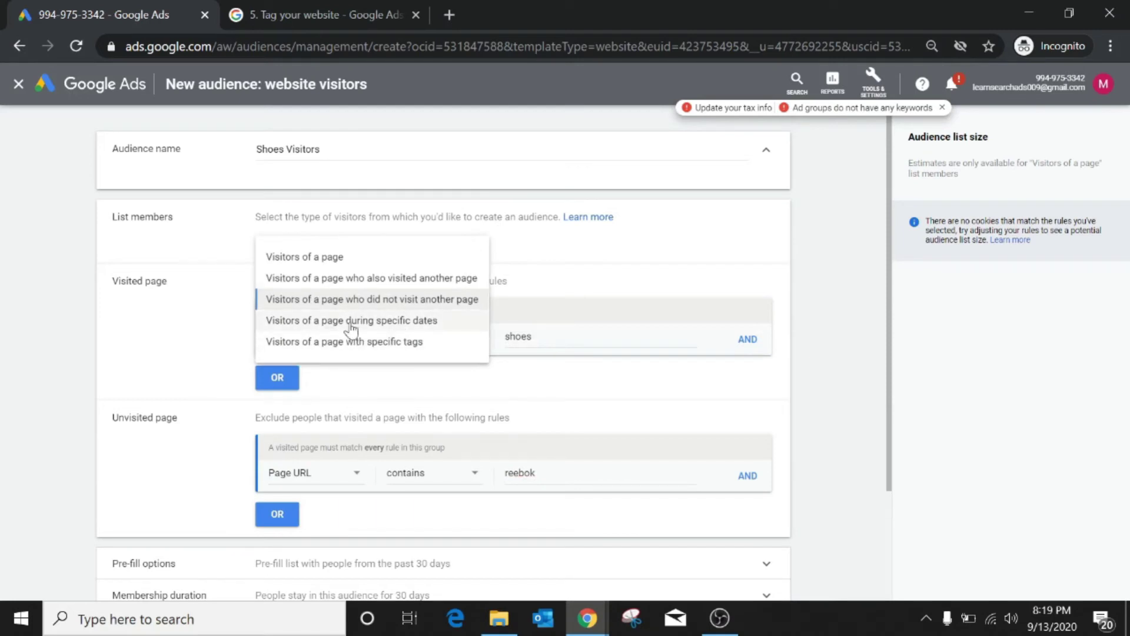
left_click(390, 321)
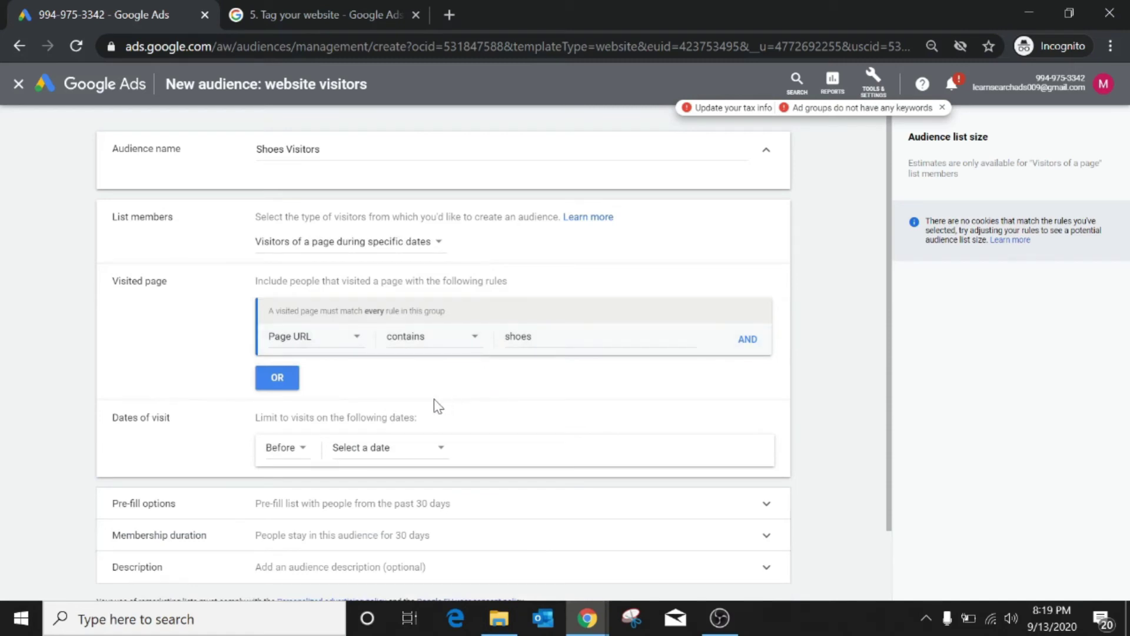
scroll(434, 399, "down", 1)
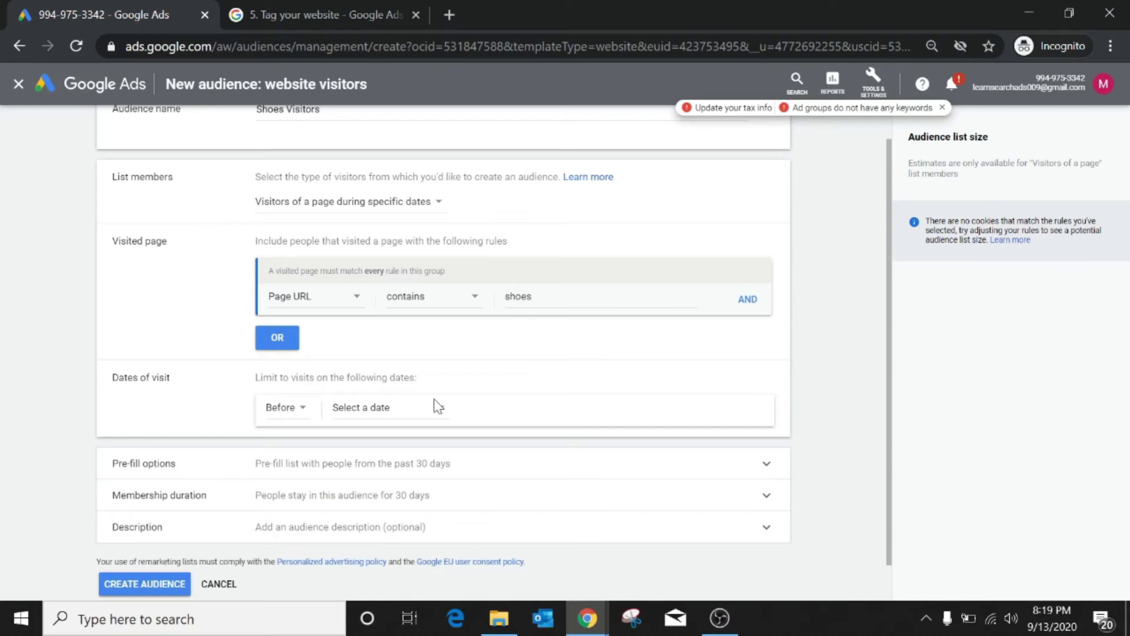
left_click(378, 408)
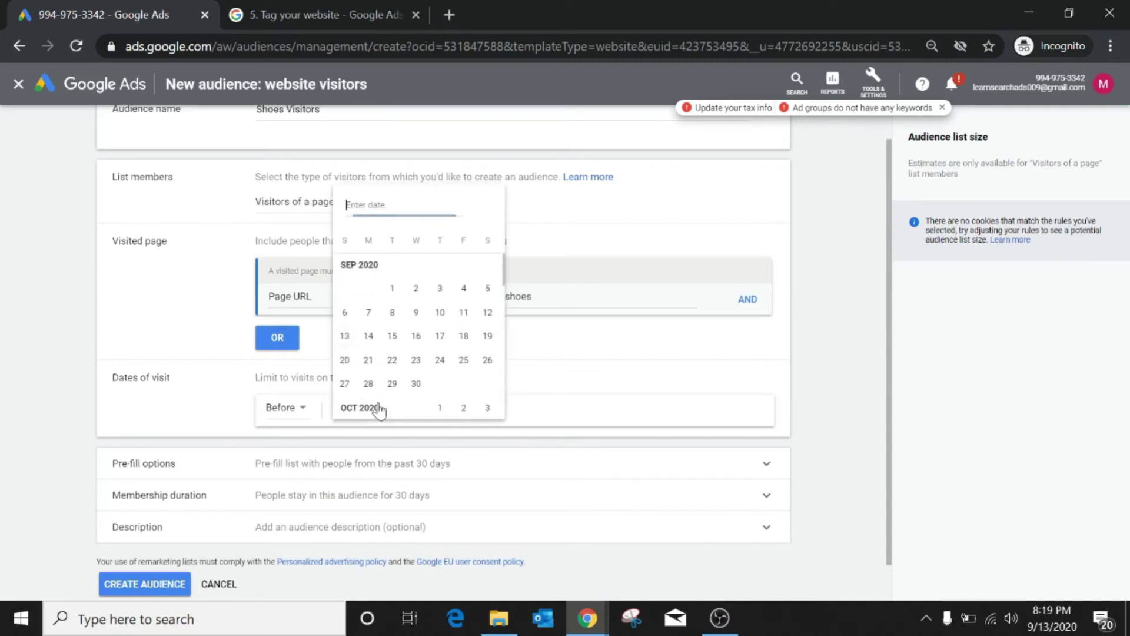
left_click(560, 350)
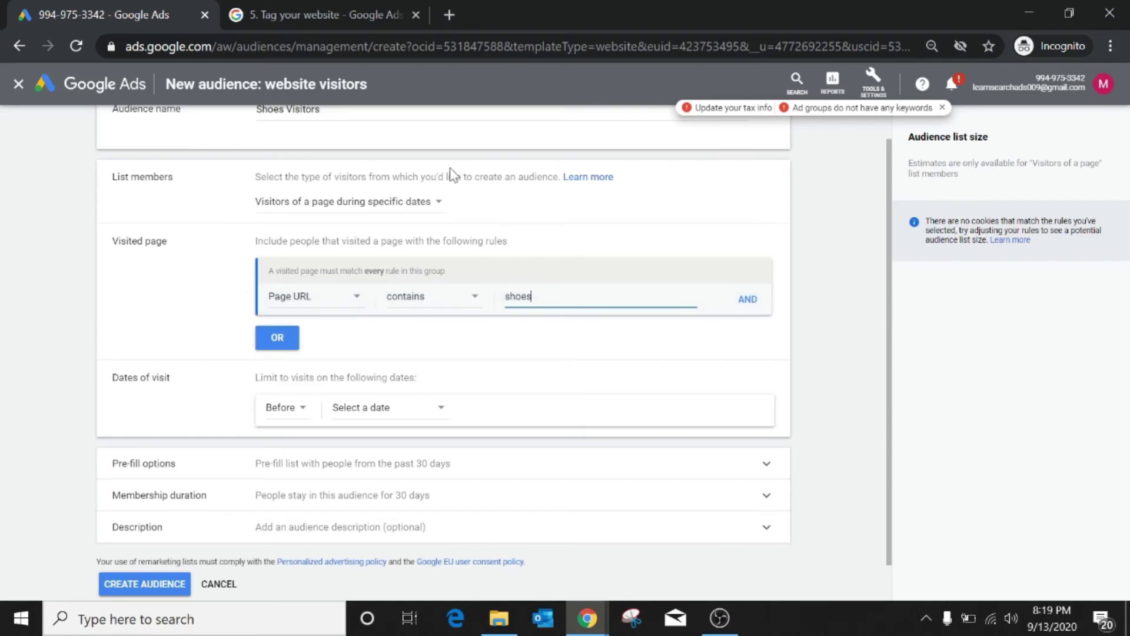
Step: Switch the list members to Visitors of a page with specific tags and create a remarketing tag named Nike Shoes
left_click(427, 200)
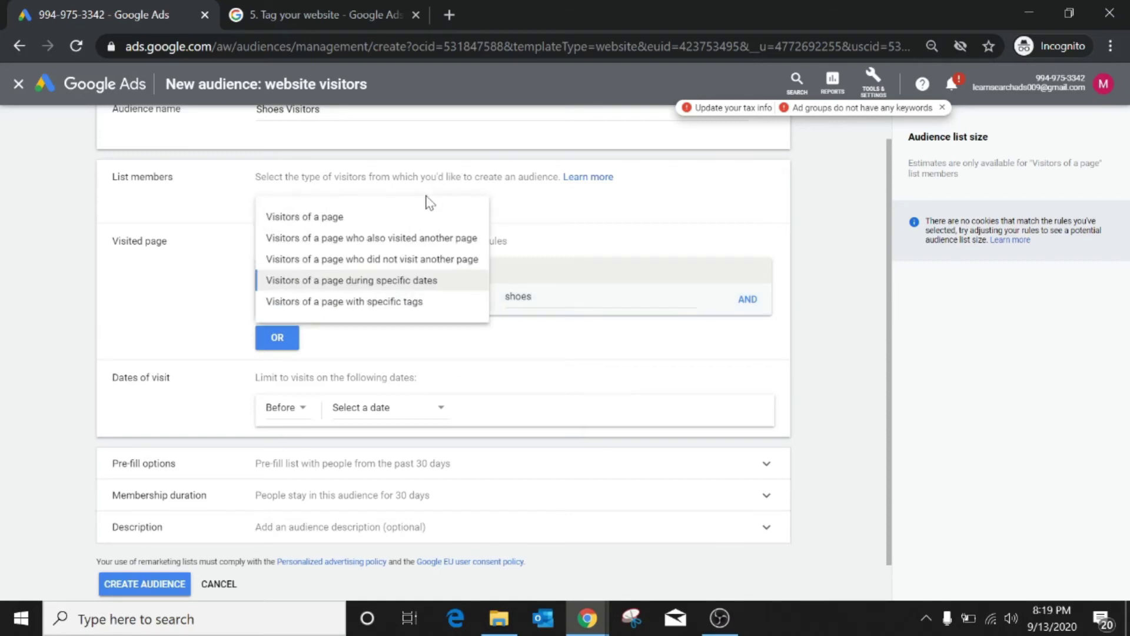
left_click(374, 302)
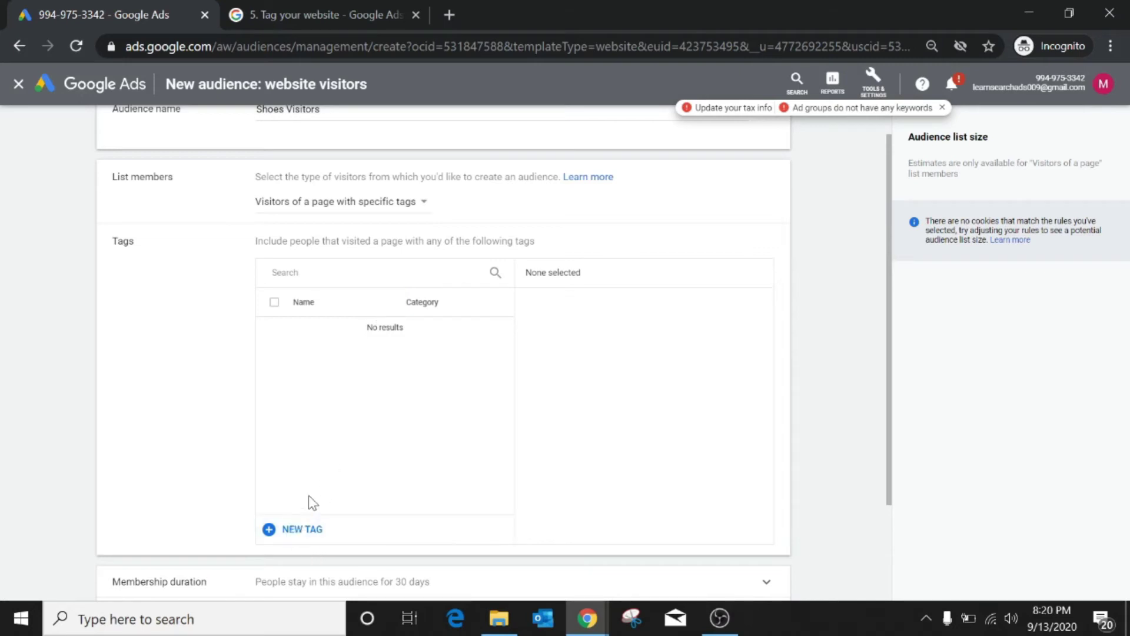
scroll(308, 497, "down", 1)
left_click(286, 475)
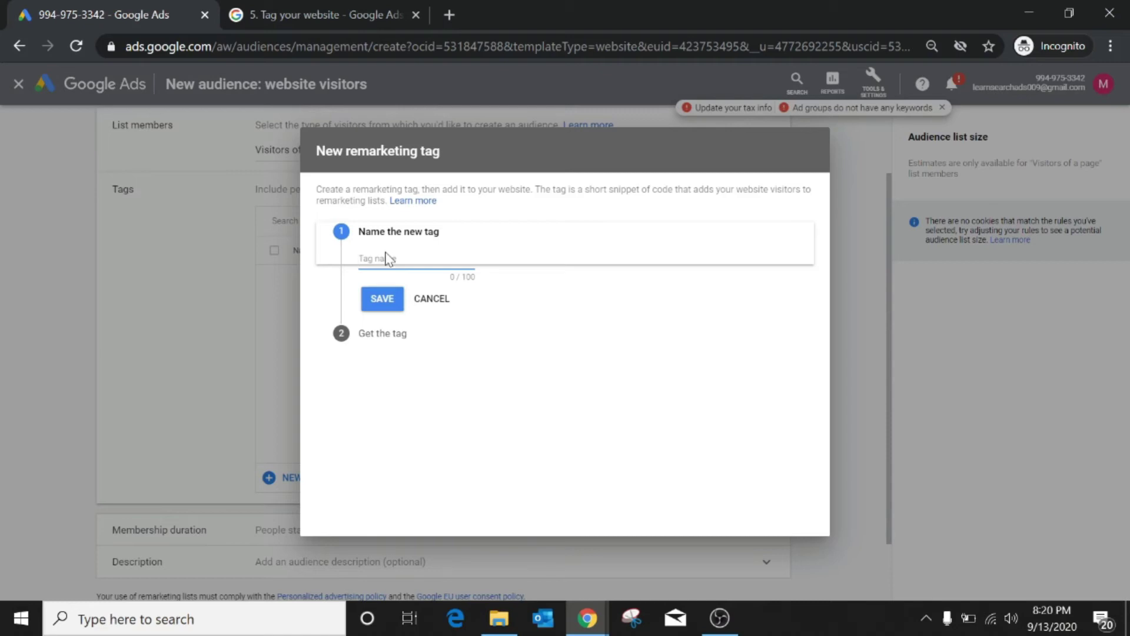
type("Nike Shoes")
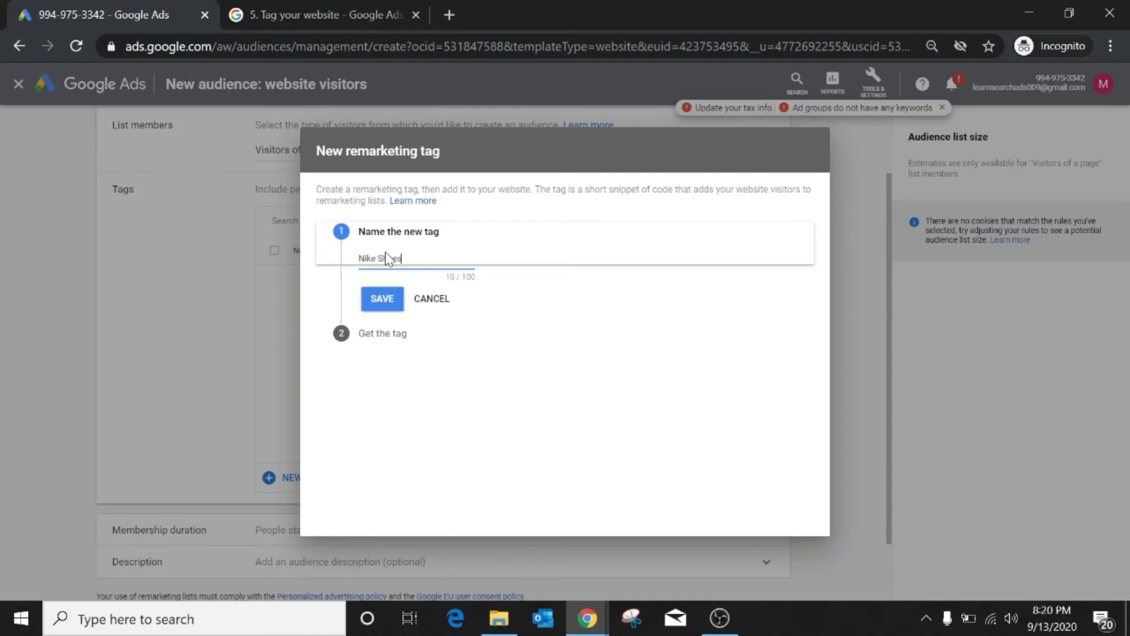
left_click(370, 300)
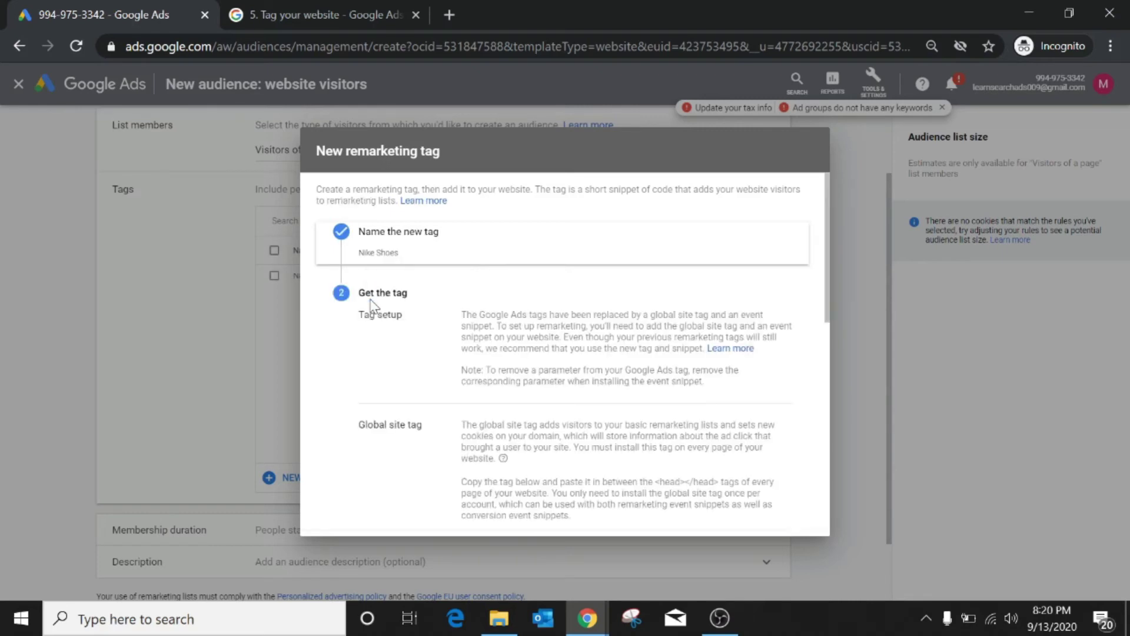
scroll(371, 303, "down", 4)
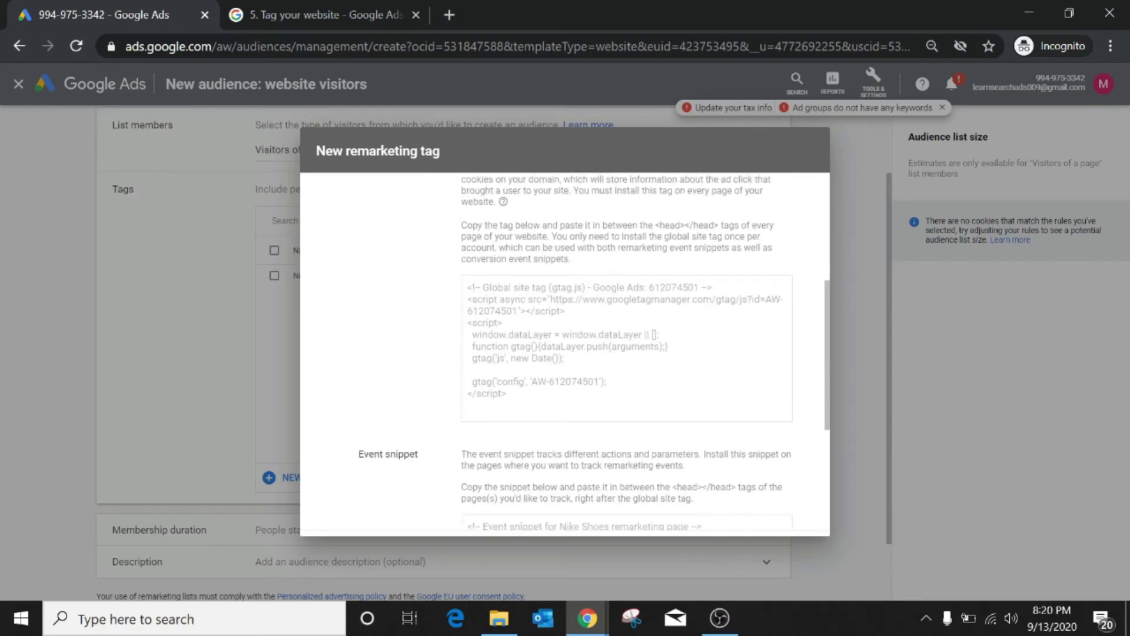
scroll(594, 350, "down", 2)
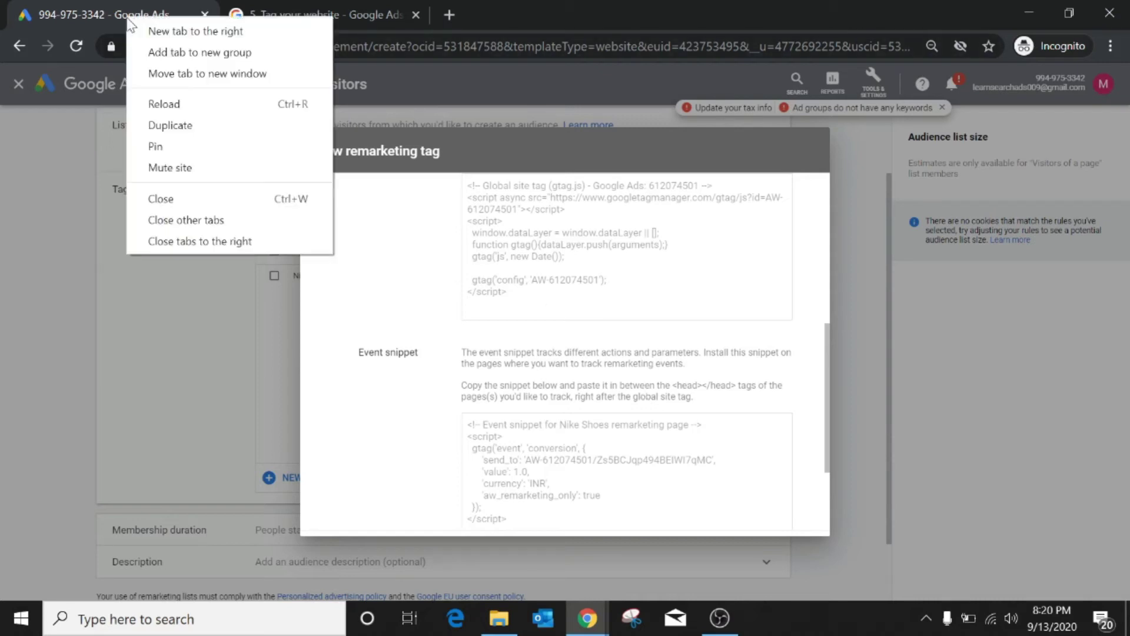
Step: Duplicate the new audience page in another browser tab, leave its audience form and go to the audience sources
left_click(206, 125)
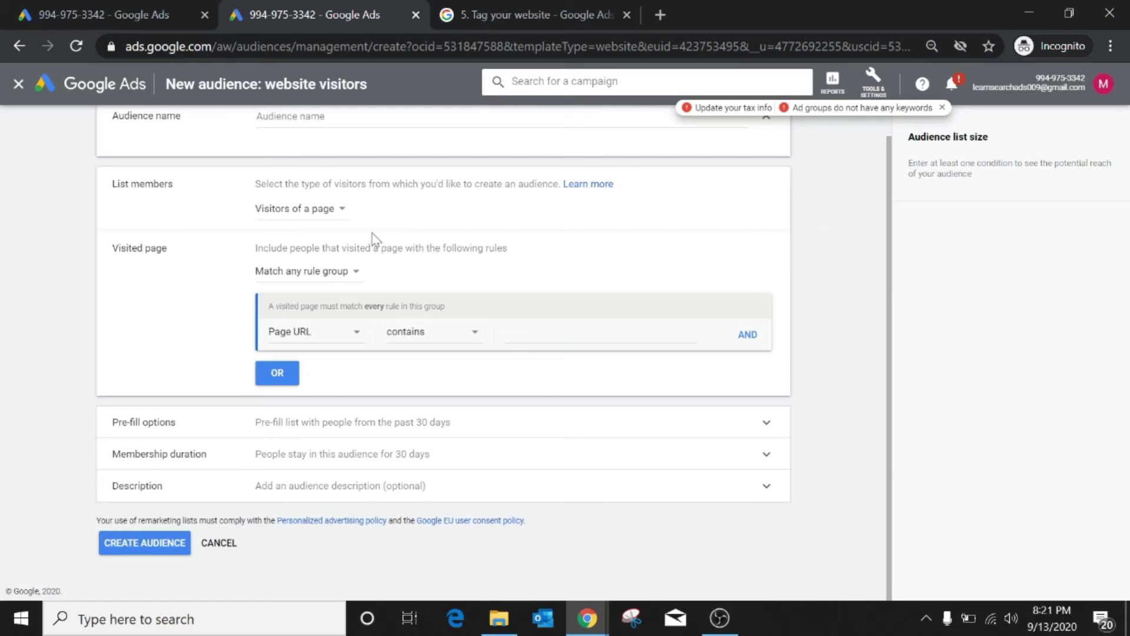
left_click(333, 221)
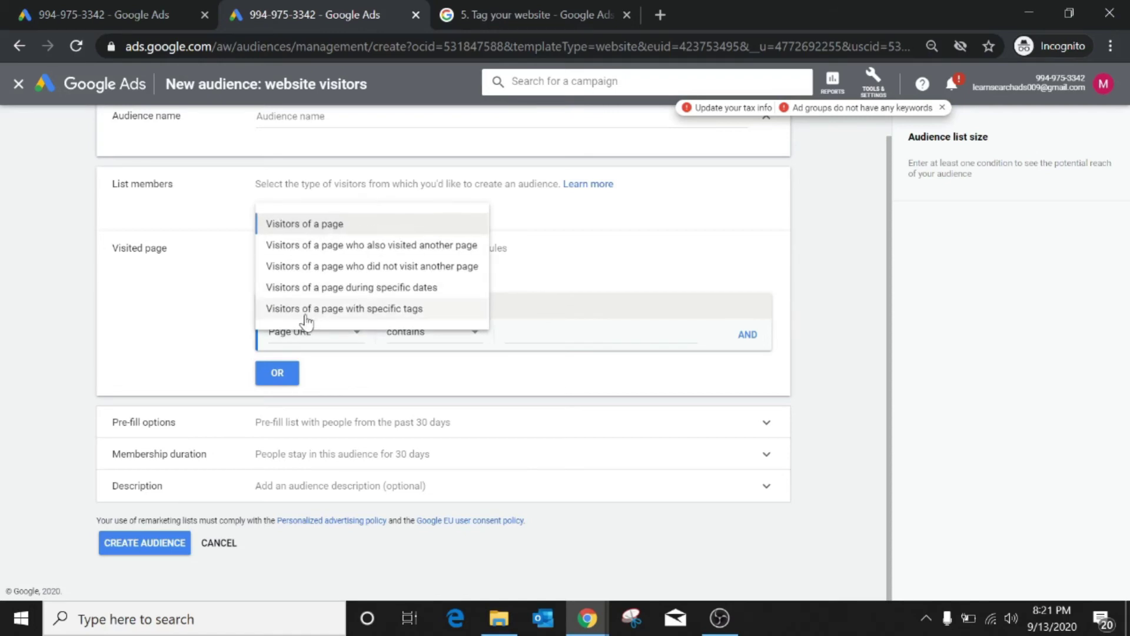
left_click(18, 83)
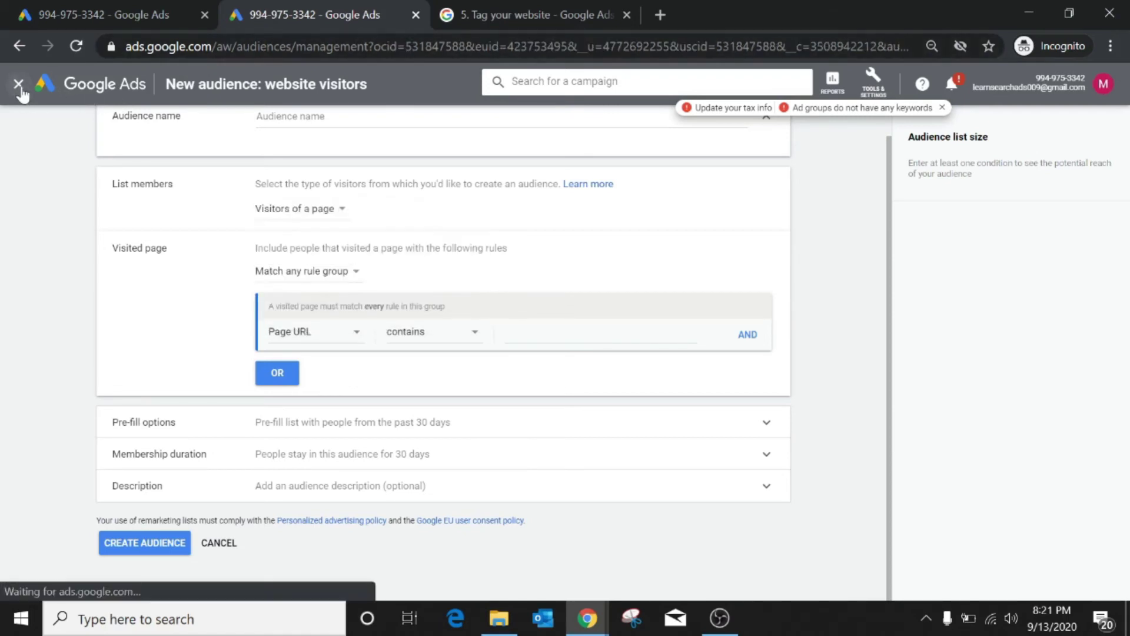
left_click(36, 180)
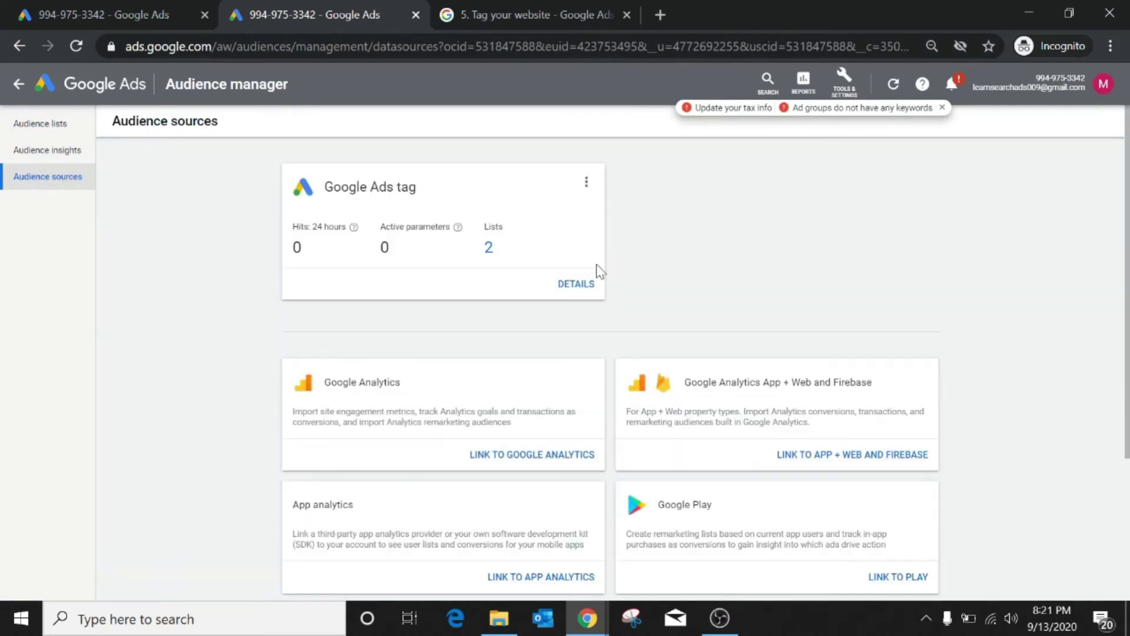
Step: Look through the audience sources and open the details of the Google Ads tag
scroll(552, 428, "down", 2)
scroll(552, 427, "up", 2)
scroll(552, 428, "down", 3)
scroll(552, 428, "up", 3)
left_click(577, 283)
scroll(469, 399, "down", 3)
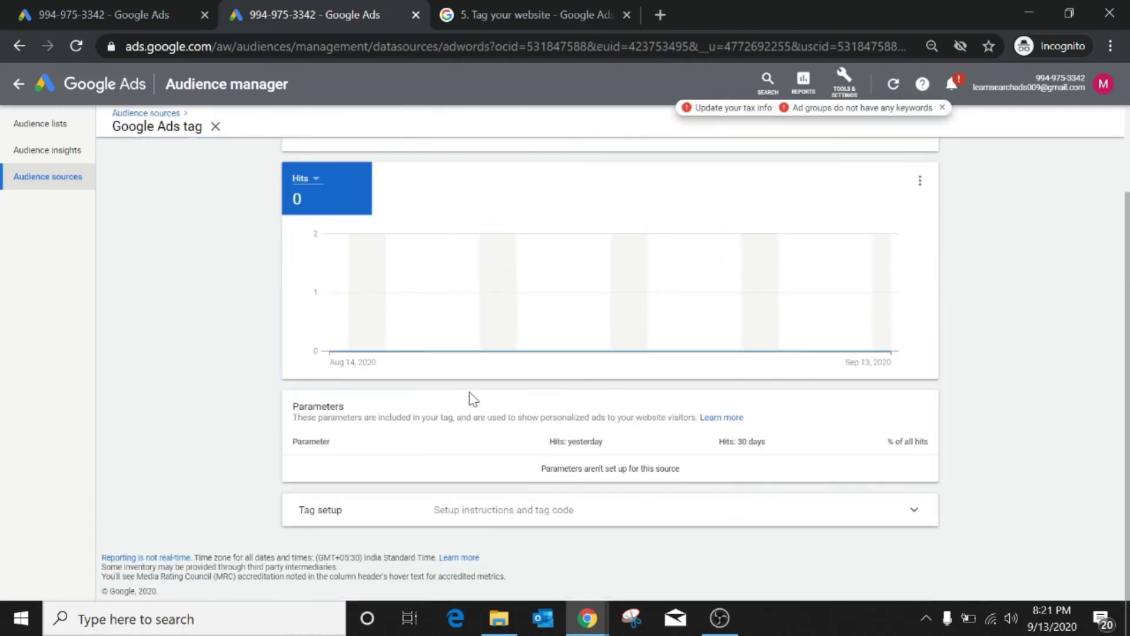
Step: Expand the tag setup, choose to install the tag yourself and highlight the whole global site tag code
left_click(505, 523)
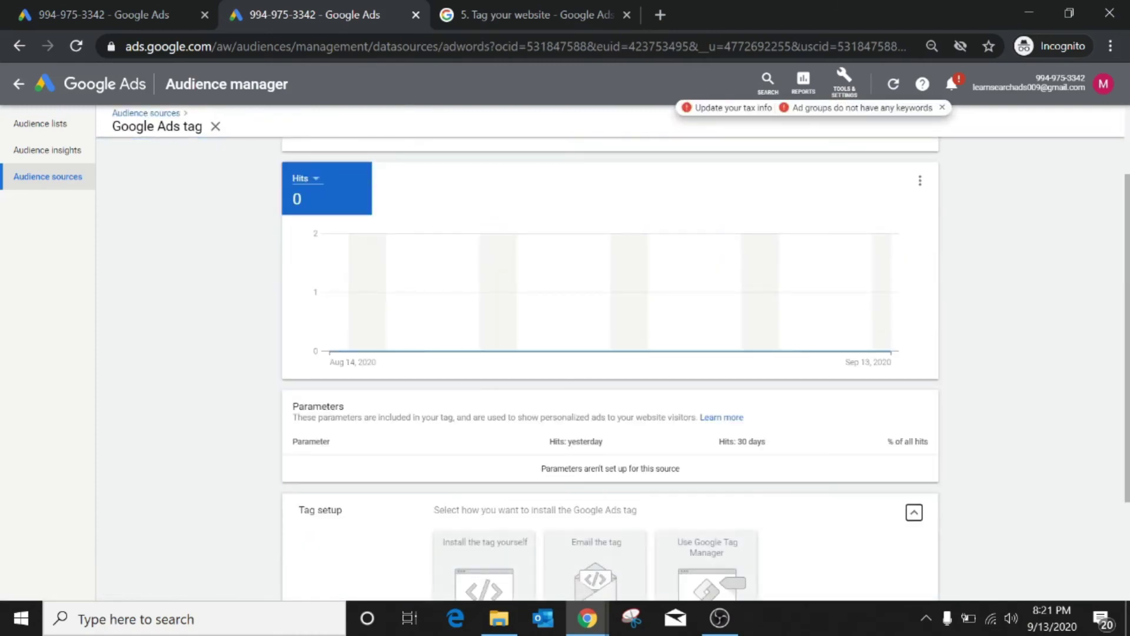
scroll(504, 489, "down", 3)
left_click(494, 438)
scroll(496, 436, "down", 5)
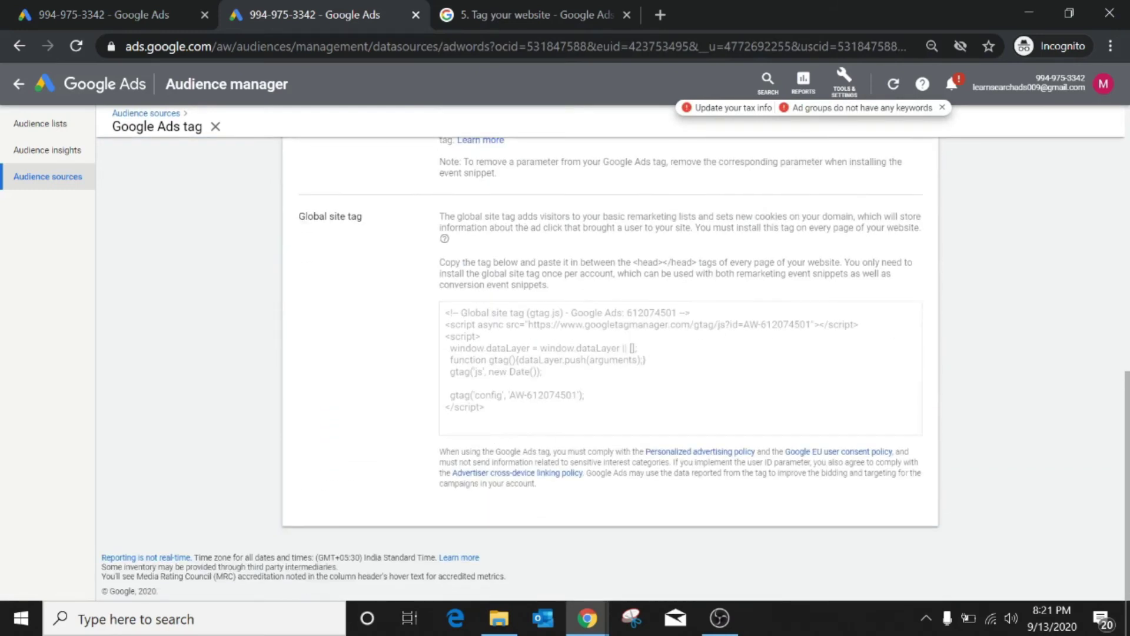
left_click_drag(583, 415, 436, 316)
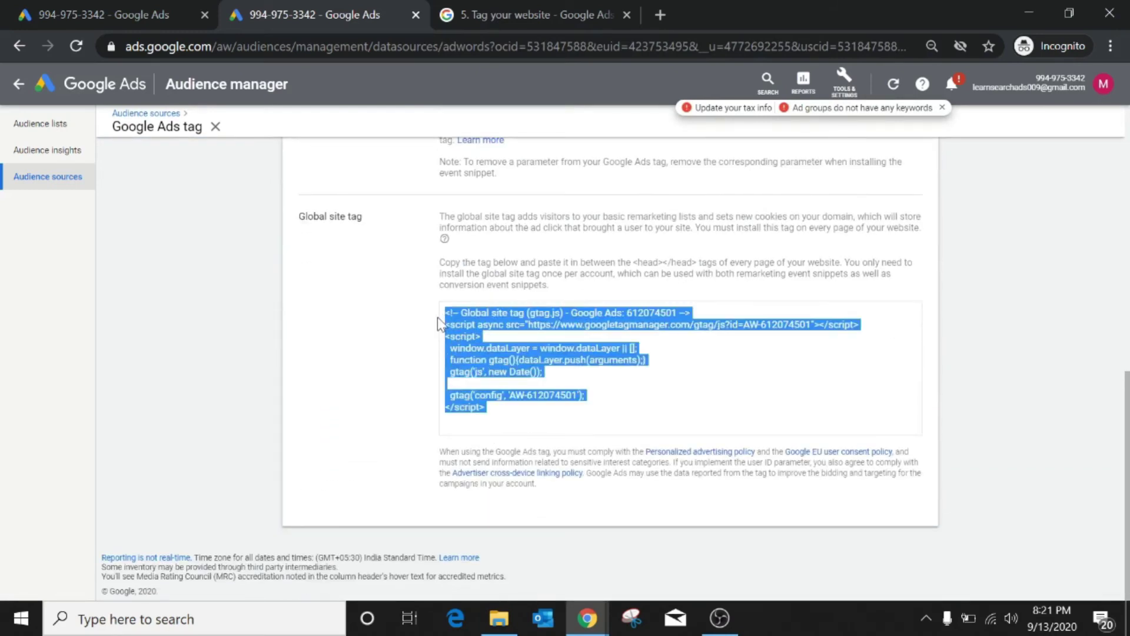
Step: Return to the Nike Shoes remarketing tag and highlight the ID in its event snippet, followed by the whole snippet
left_click(123, 16)
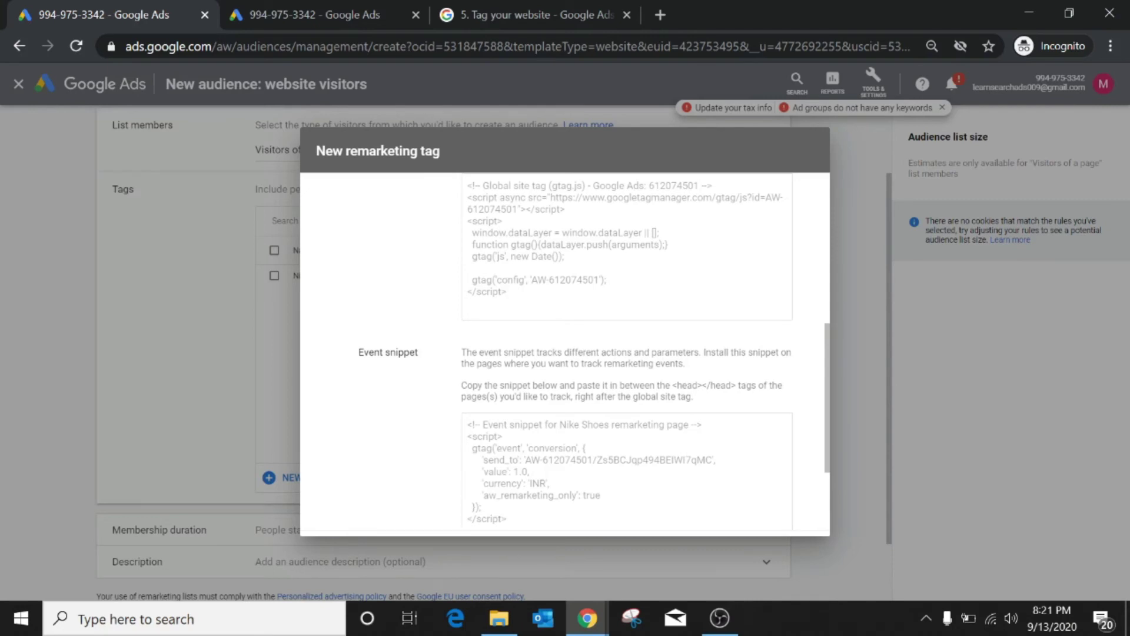
scroll(565, 353, "down", 2)
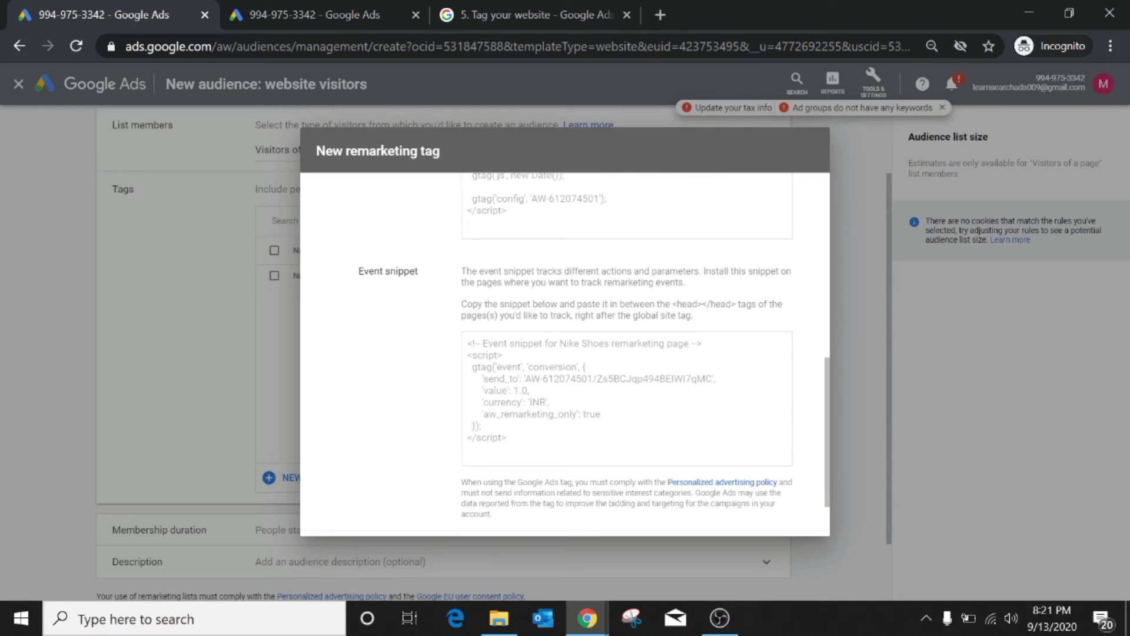
left_click_drag(596, 378, 712, 378)
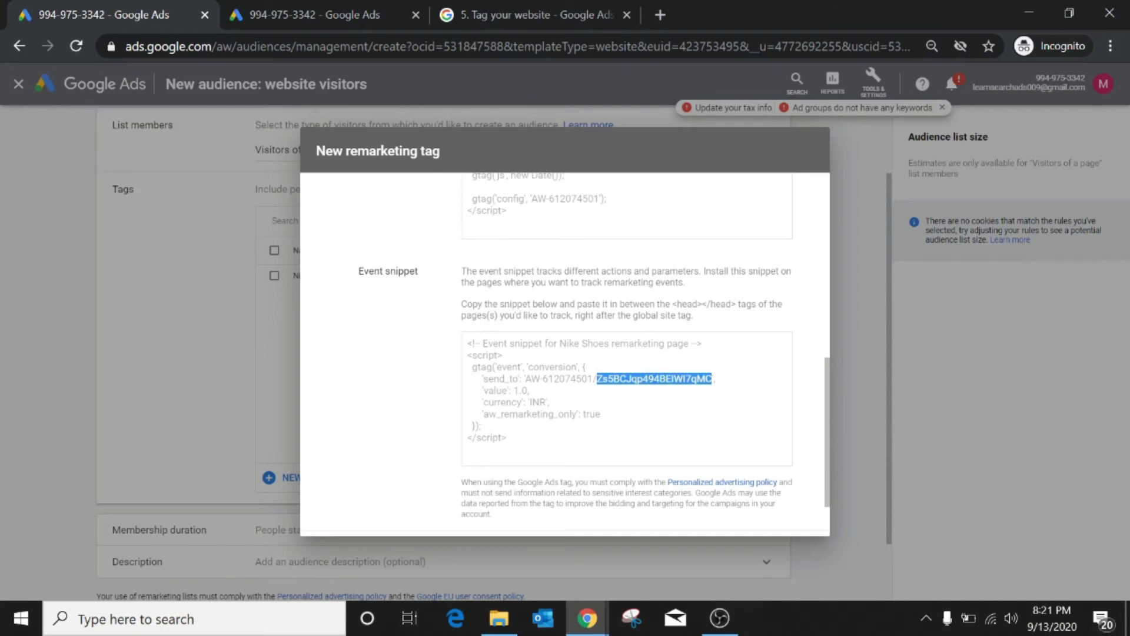
left_click_drag(512, 445, 468, 347)
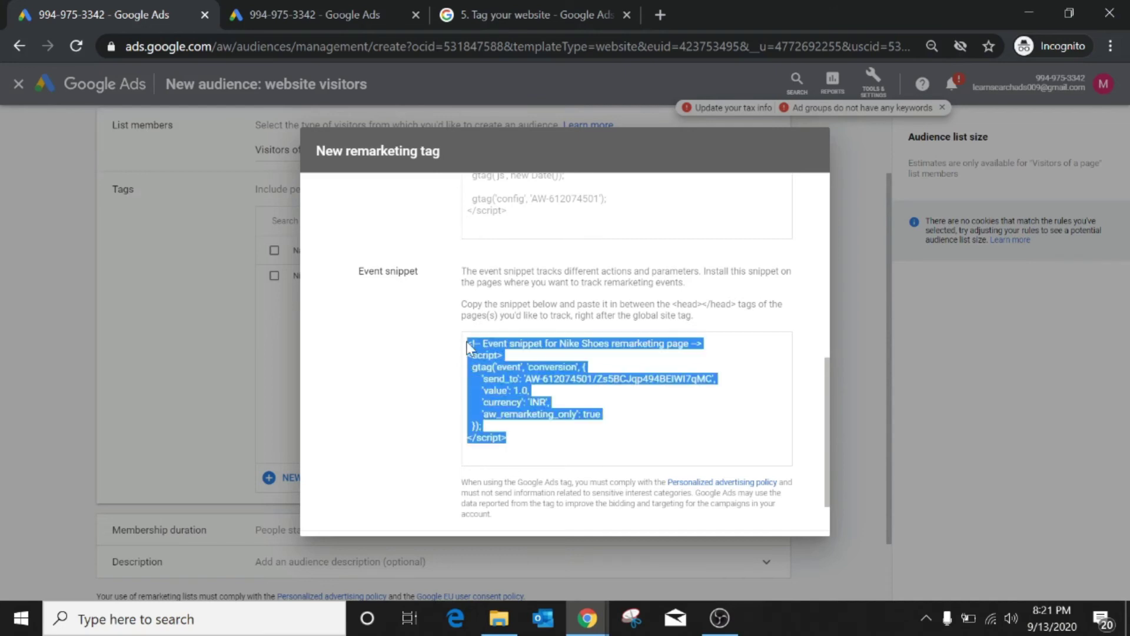
Step: Compare the global site tag with the Nike Shoes event snippet and finish the new remarketing tag
left_click(259, 15)
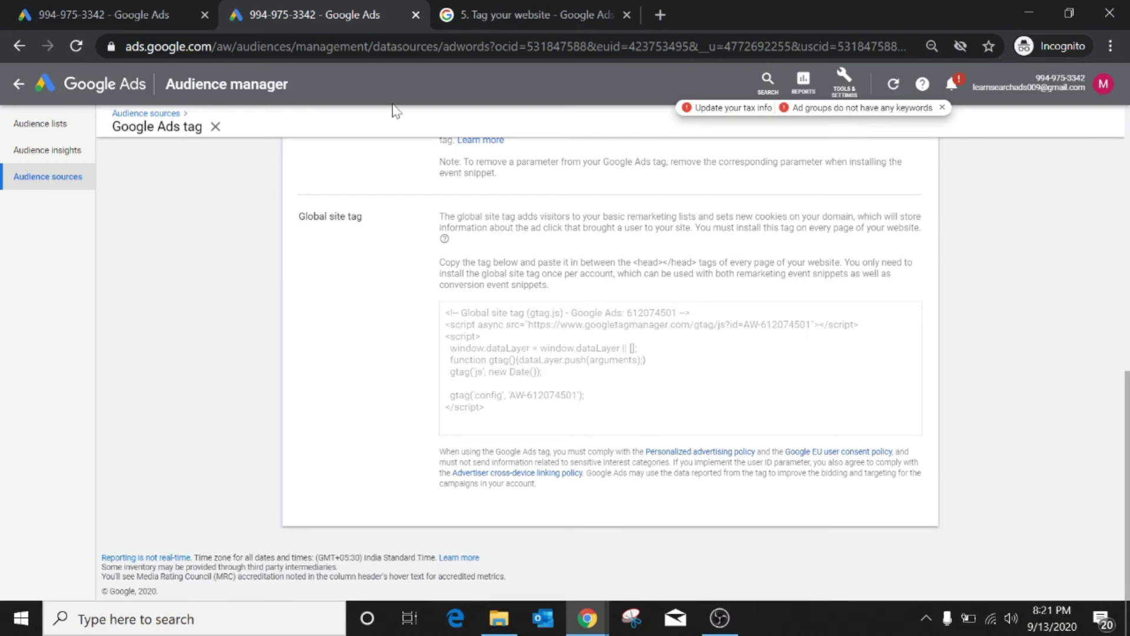
left_click(84, 5)
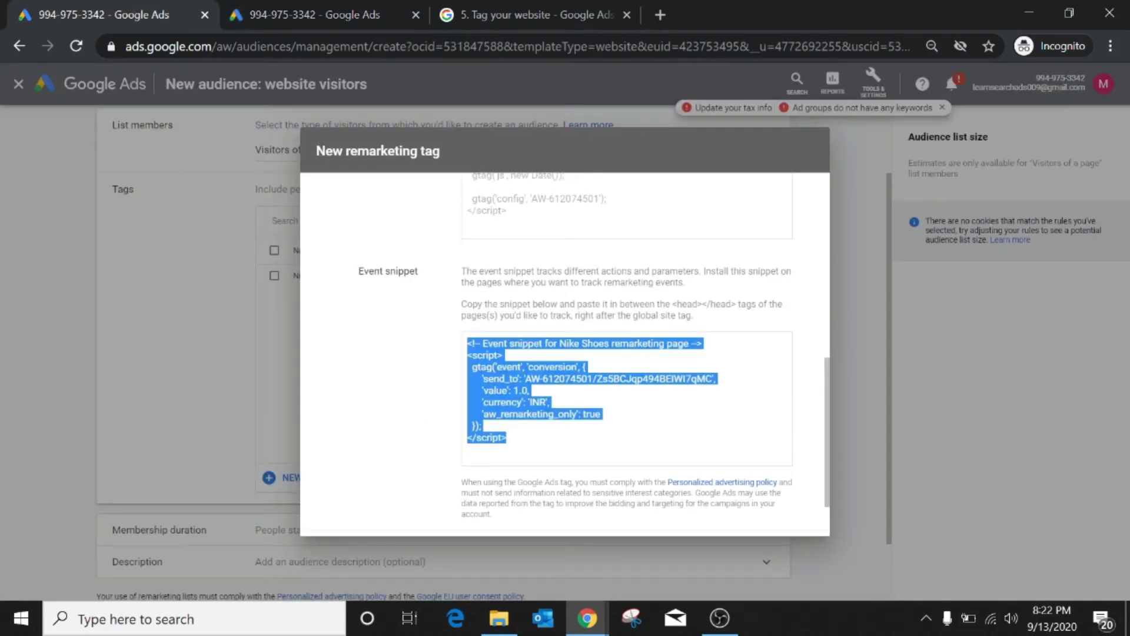
left_click_drag(508, 439, 454, 343)
scroll(497, 468, "down", 1)
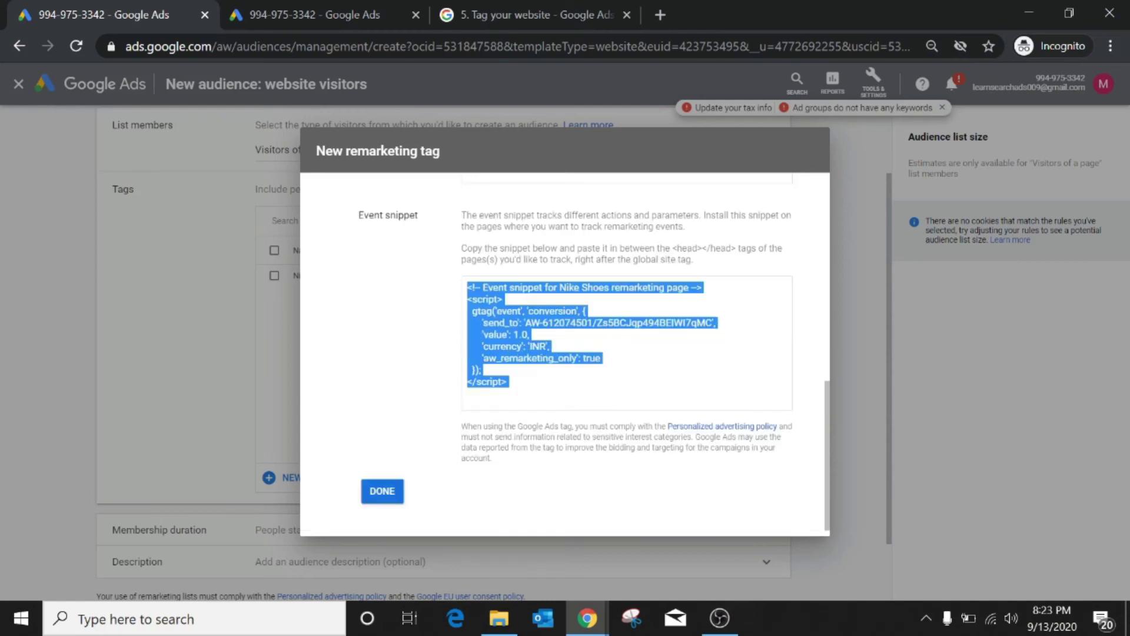
left_click(382, 492)
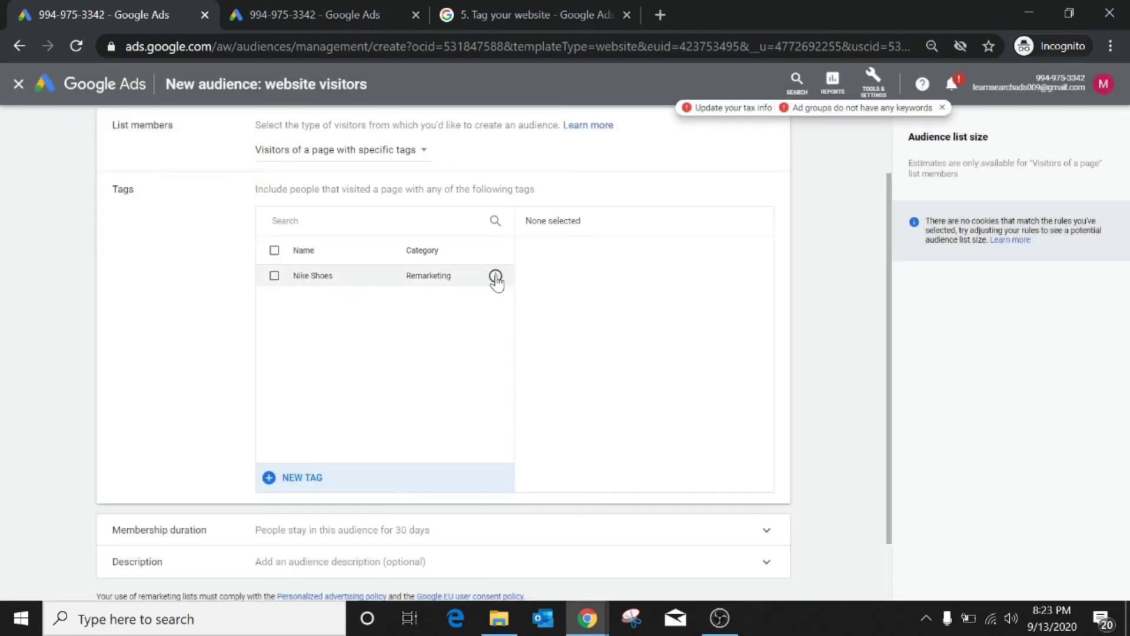
Step: Open the Nike Shoes tag details, review its global site tag and event snippet, and close them
left_click(496, 276)
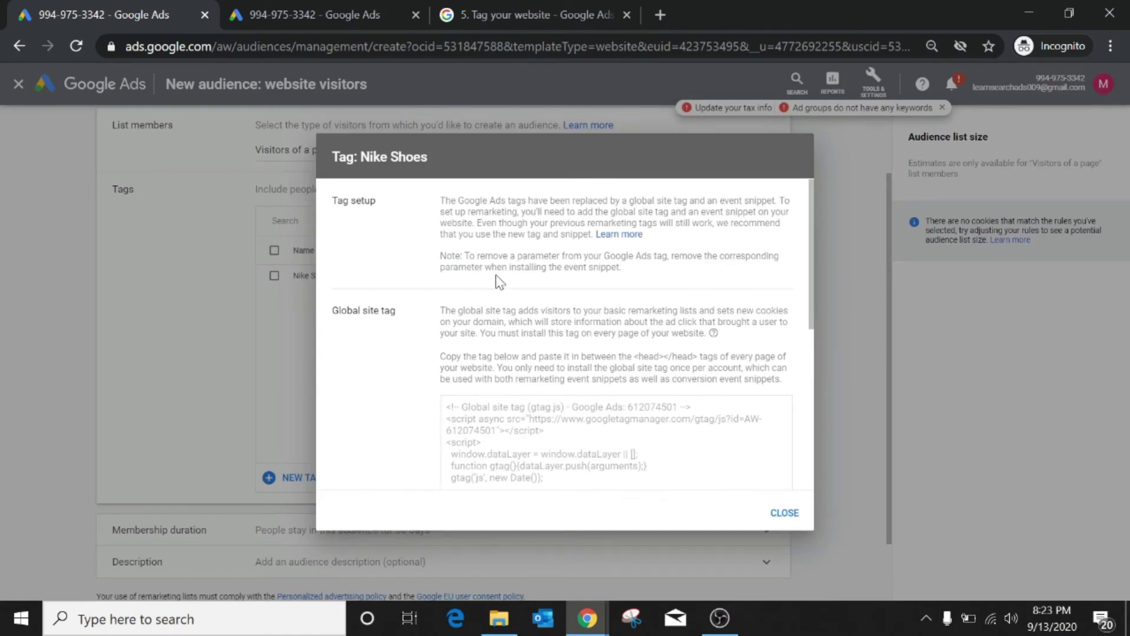
scroll(496, 275, "down", 2)
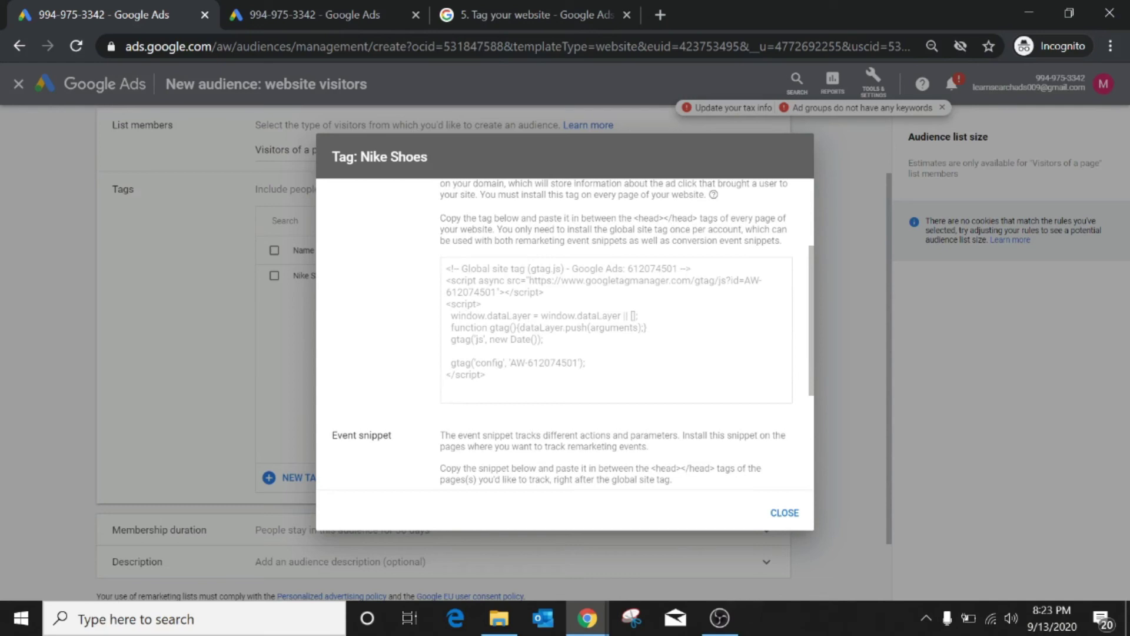
scroll(565, 334, "down", 3)
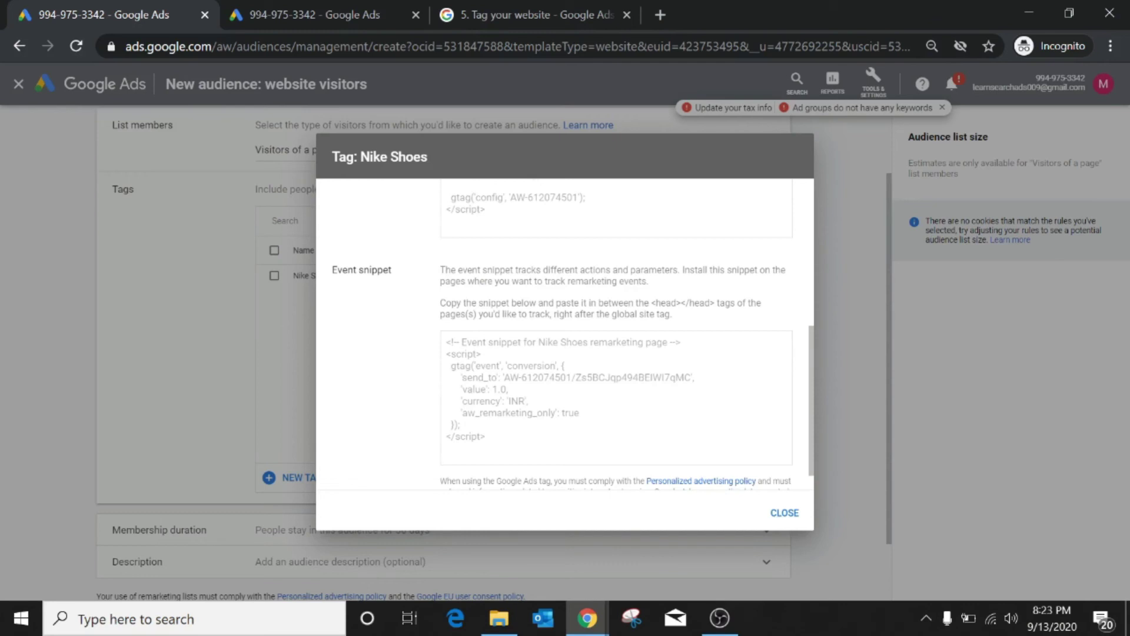
left_click(784, 513)
scroll(303, 354, "up", 2)
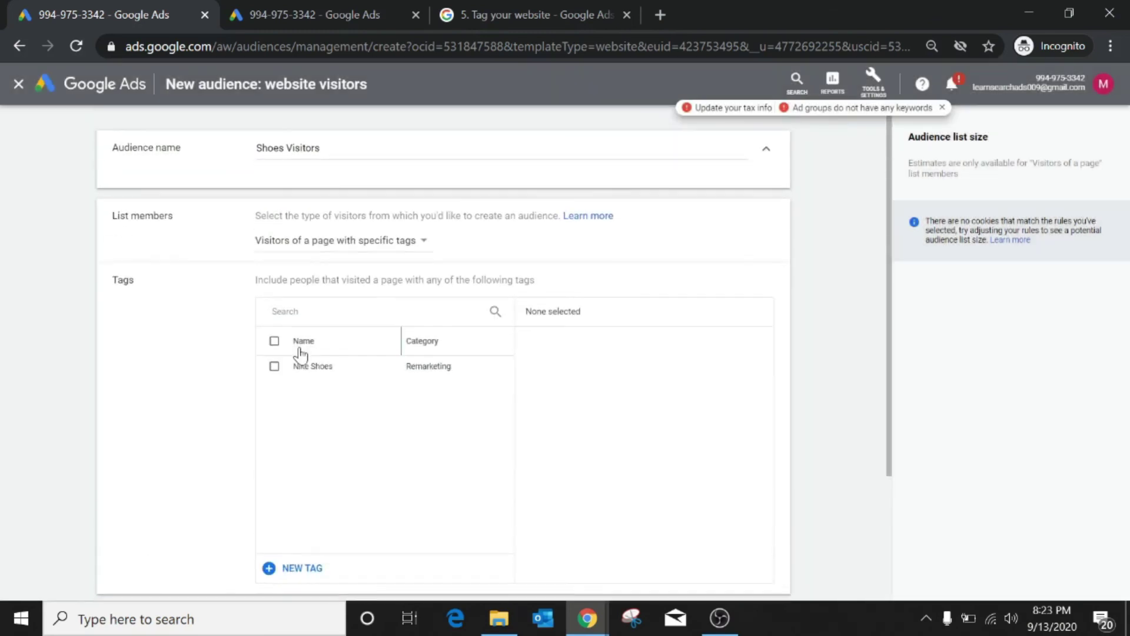
Step: Review the available list member types, keeping Visitors of a page with specific tags
left_click(418, 244)
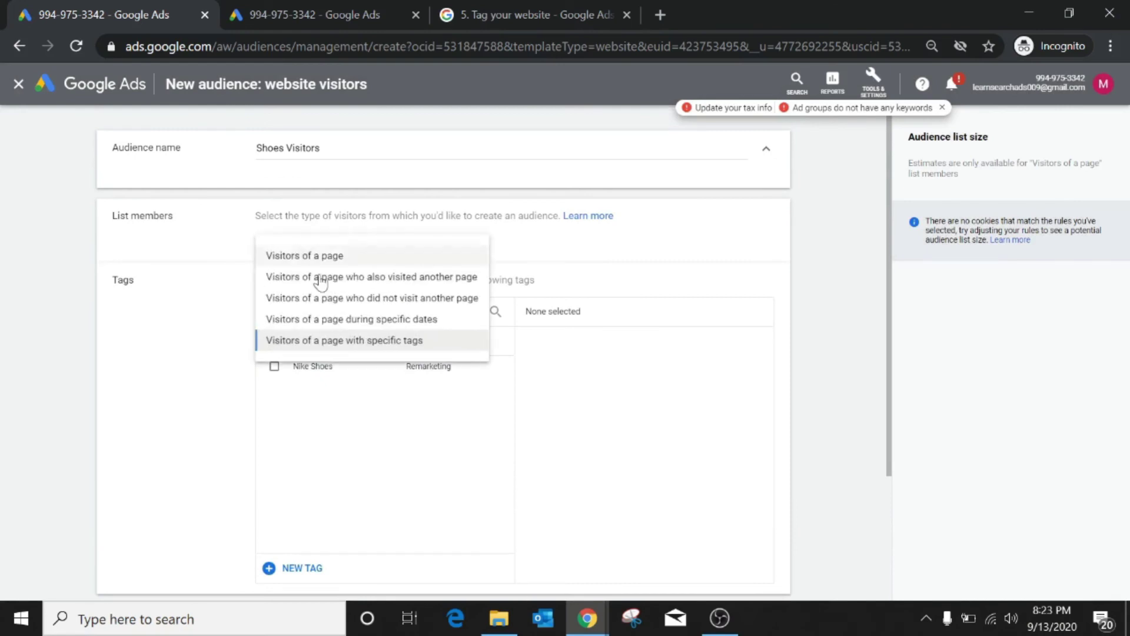
left_click(232, 327)
scroll(236, 330, "down", 3)
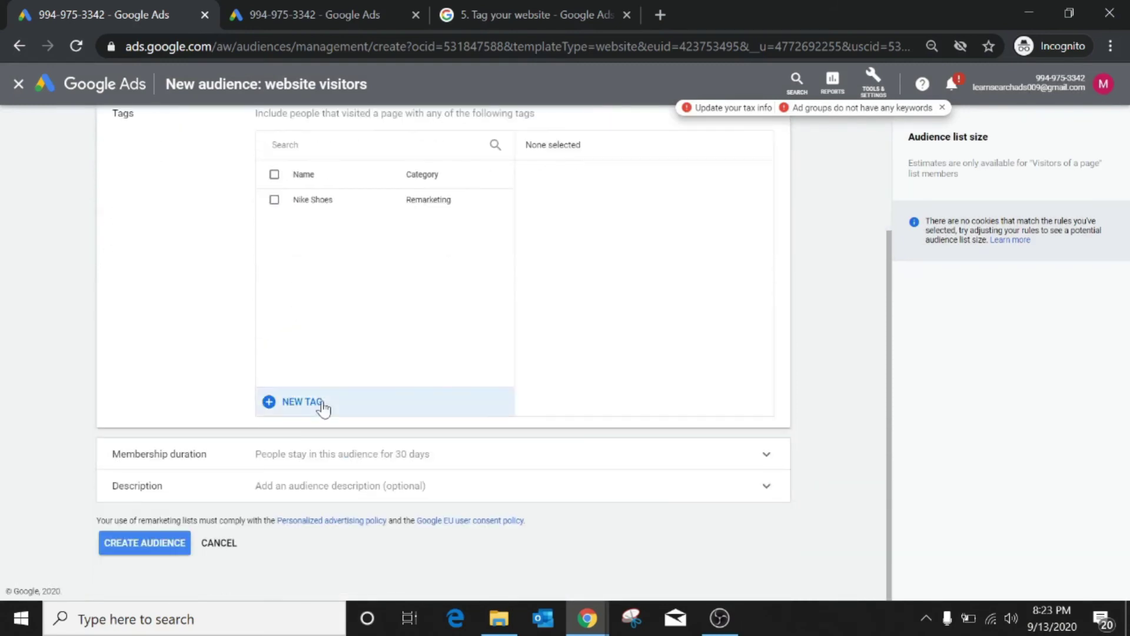
Step: Expand the membership duration and description settings for review, and cancel the creation of the audience
left_click(452, 457)
scroll(349, 503, "down", 2)
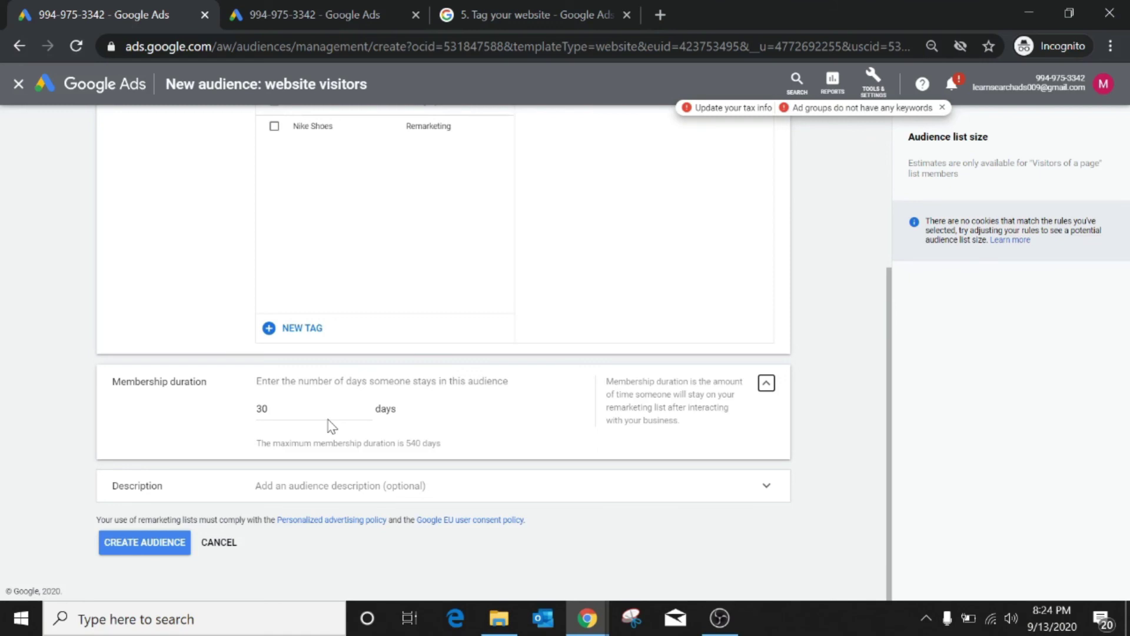
left_click(464, 485)
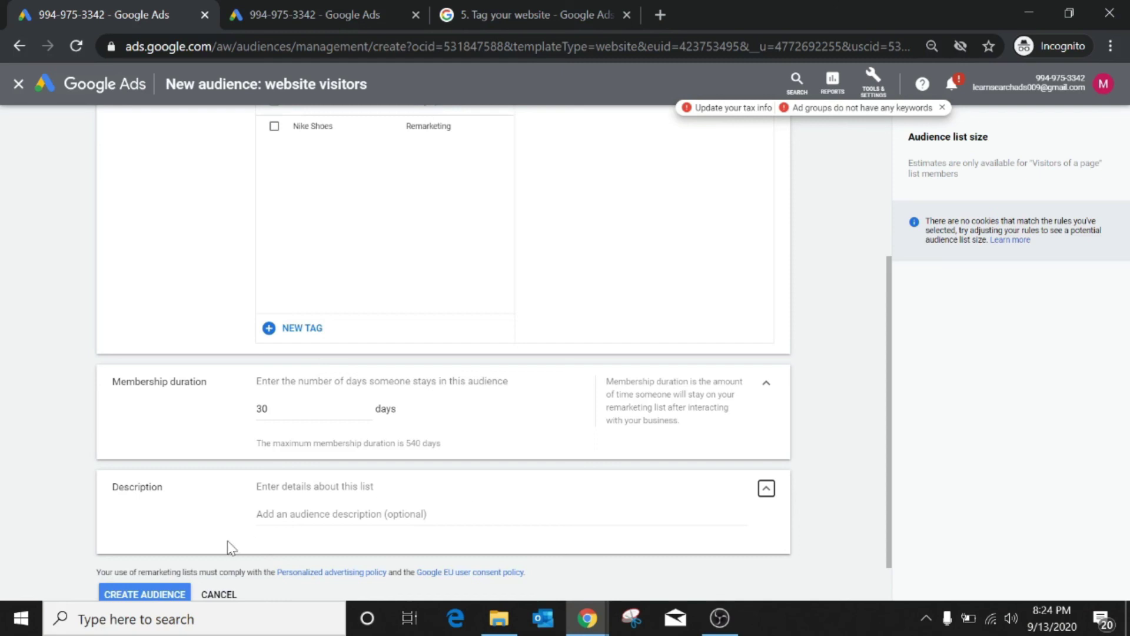
scroll(227, 542, "down", 2)
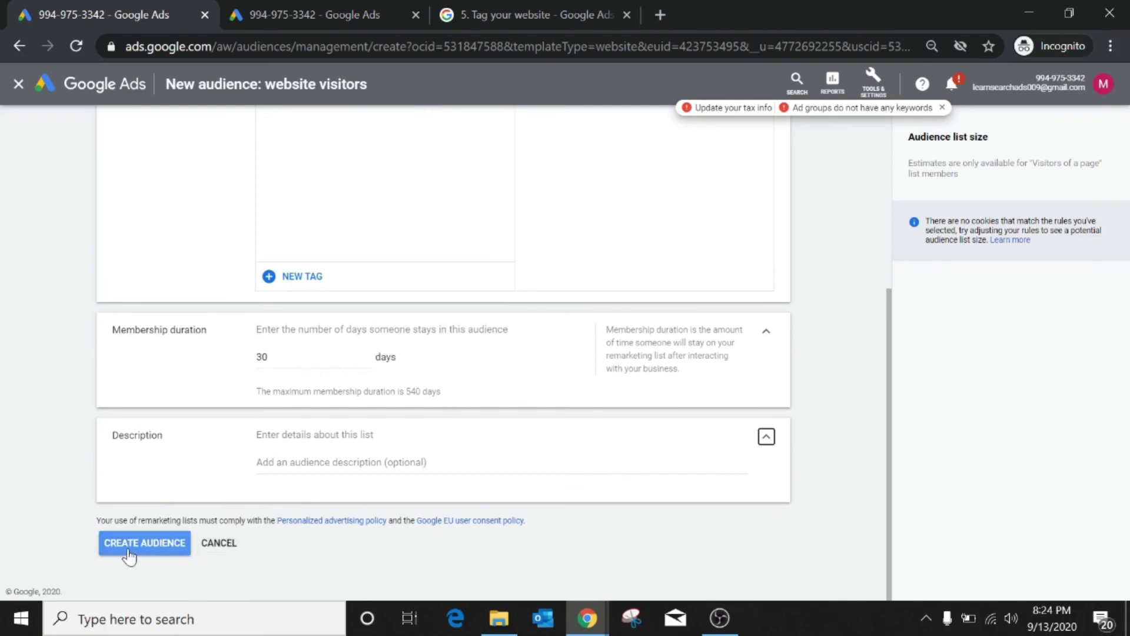
left_click(227, 548)
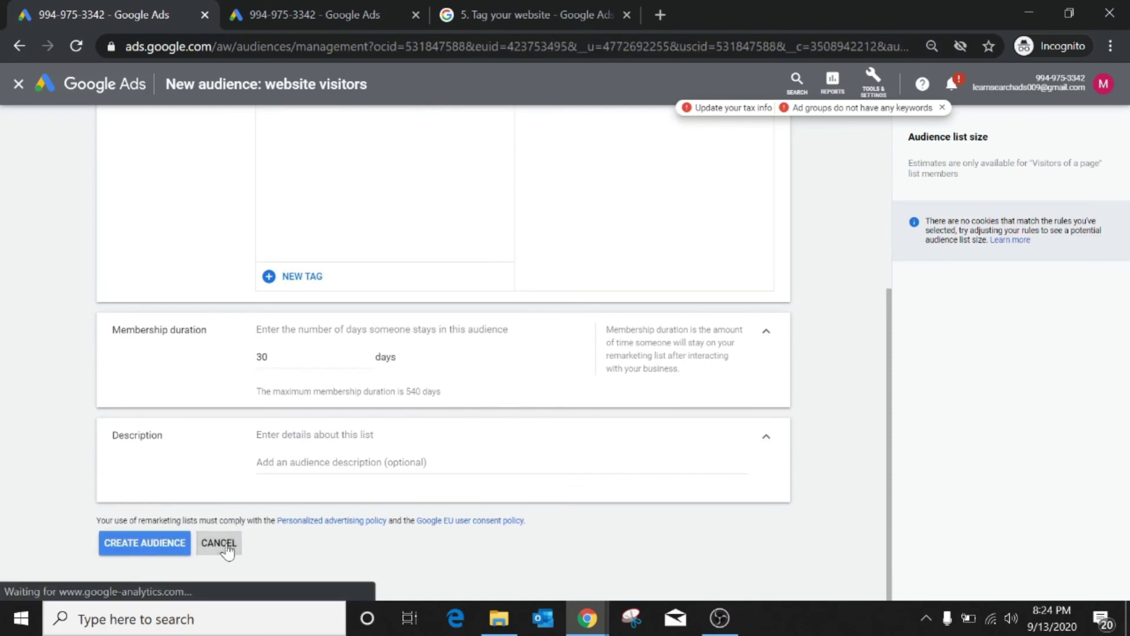